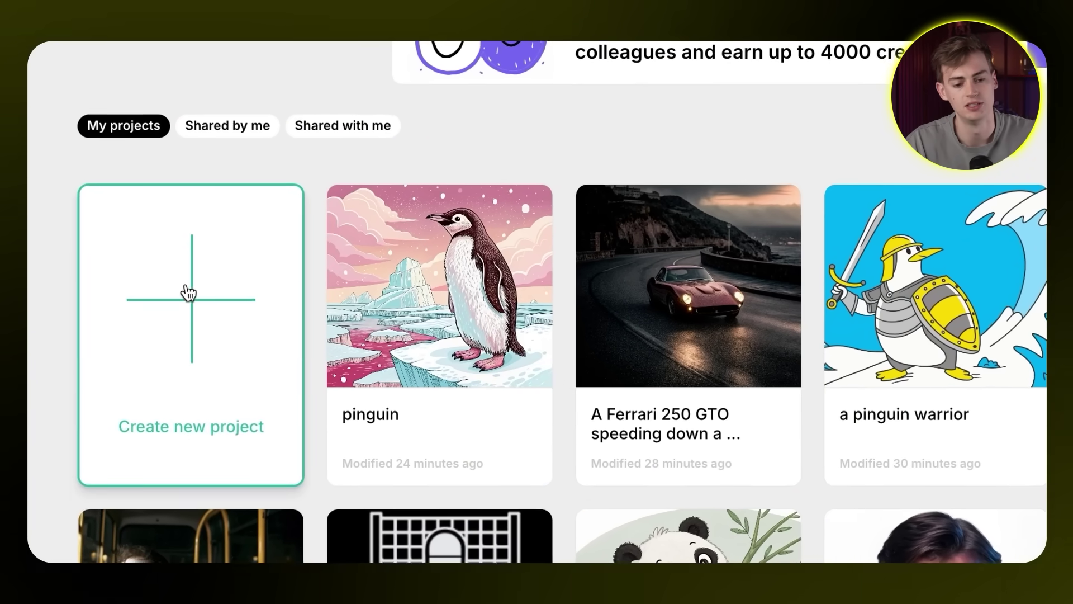
Create a new project with an Image frame widened to 16:9 (1820×1024).
{"action": "left_click", "coordinate": [201, 305]}
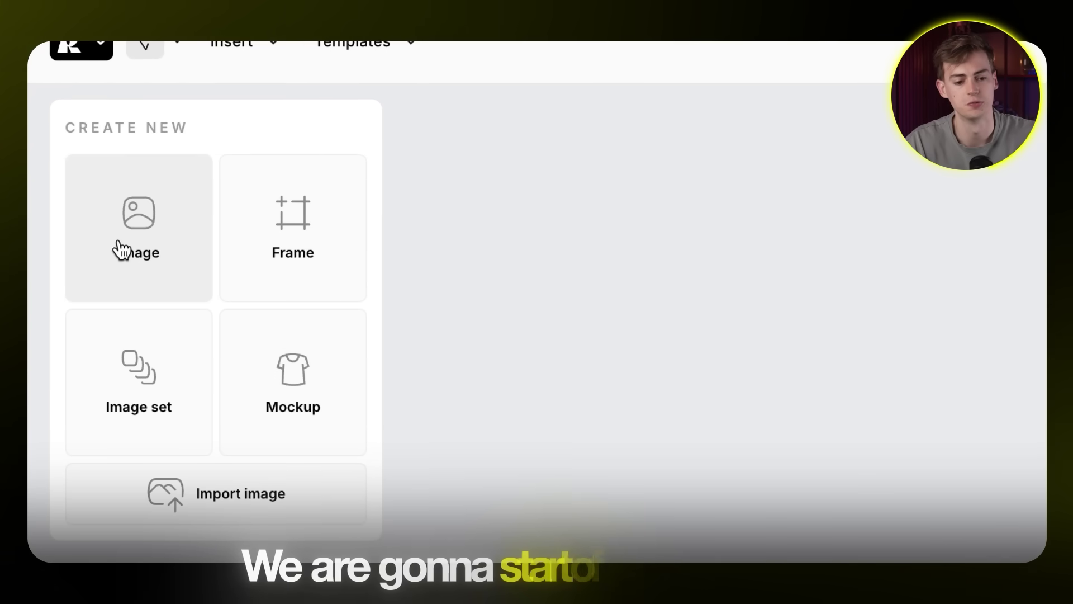
{"action": "left_click", "coordinate": [138, 232]}
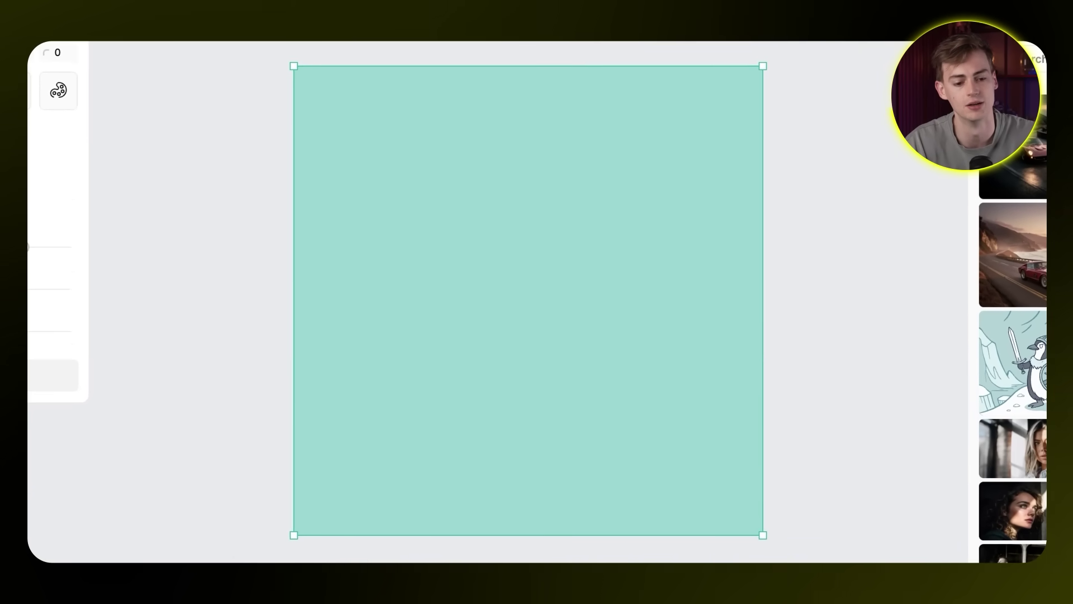
{"action": "mouse_move", "coordinate": [140, 247]}
{"action": "left_mouse_down"}
{"action": "mouse_move", "coordinate": [123, 247]}
{"action": "mouse_move", "coordinate": [230, 248]}
{"action": "mouse_move", "coordinate": [155, 246]}
{"action": "left_mouse_up"}
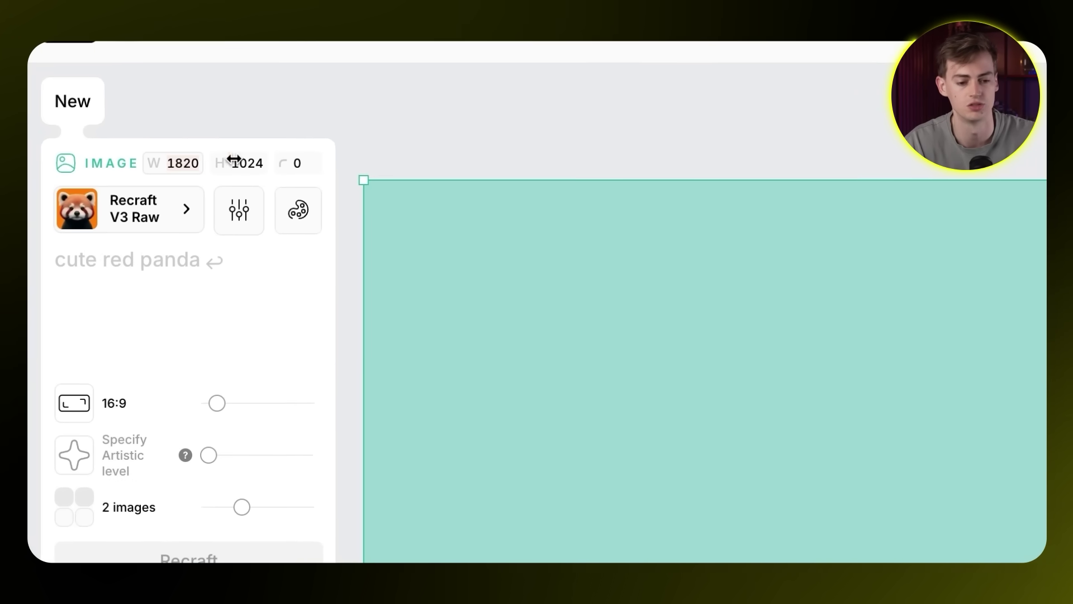
Open the Discover style gallery and browse the available image styles.
{"action": "left_click", "coordinate": [140, 212]}
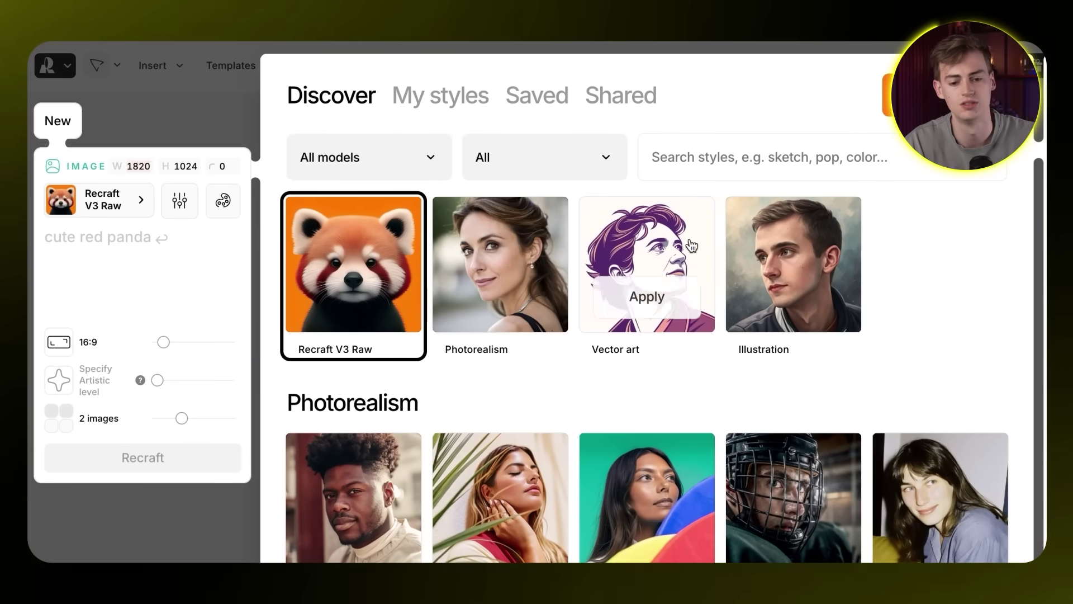
{"action": "scroll", "coordinate": [615, 480], "scroll_direction": "down", "scroll_amount": 20}
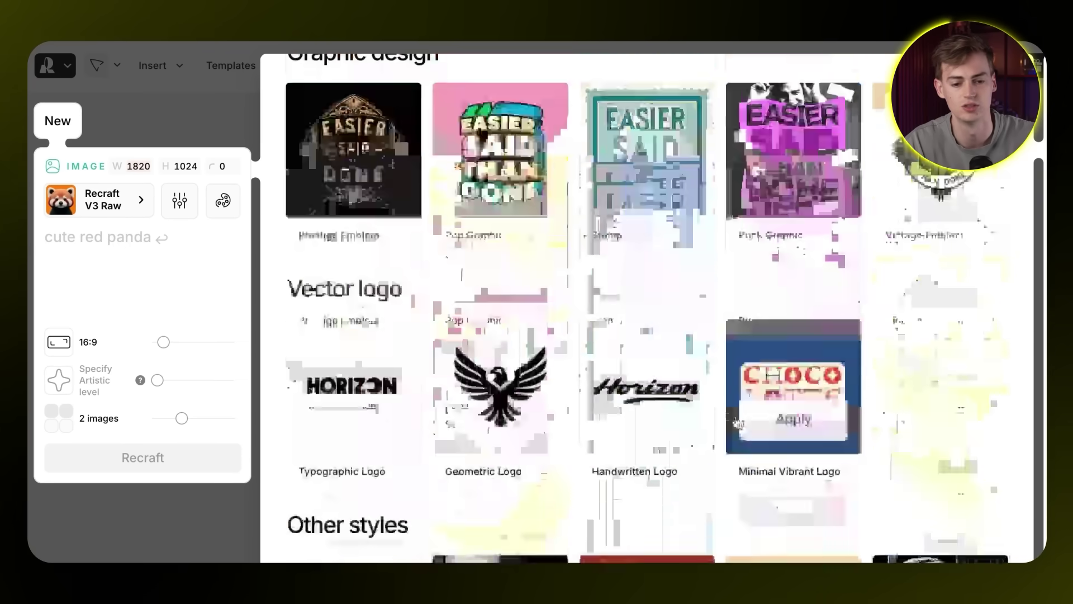
{"action": "scroll", "coordinate": [626, 473], "scroll_direction": "up", "scroll_amount": 20}
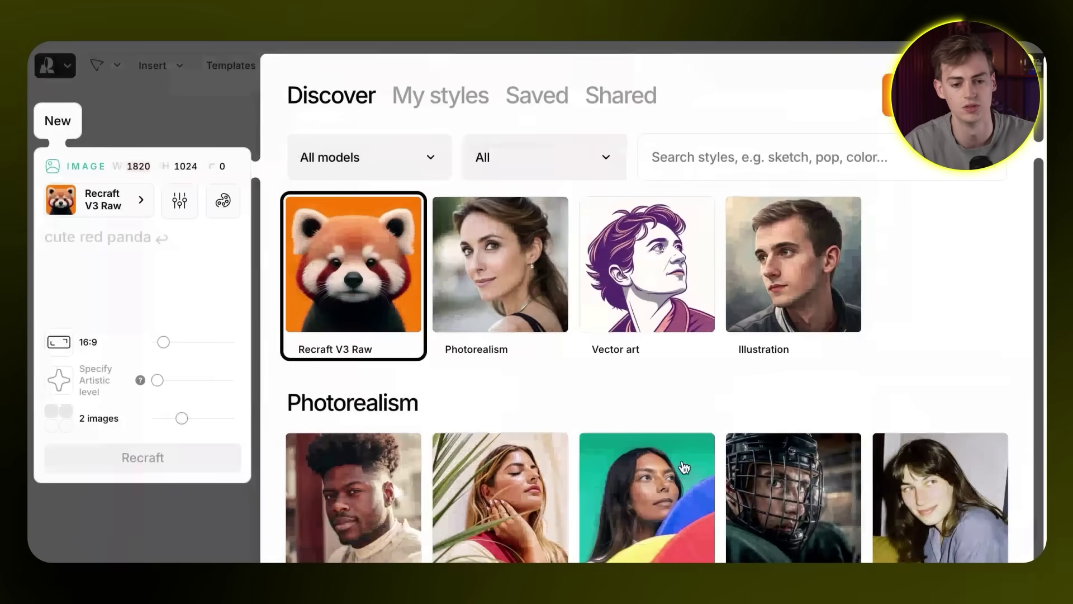
{"action": "scroll", "coordinate": [611, 402], "scroll_direction": "down", "scroll_amount": 10}
{"action": "scroll", "coordinate": [491, 283], "scroll_direction": "down", "scroll_amount": 20}
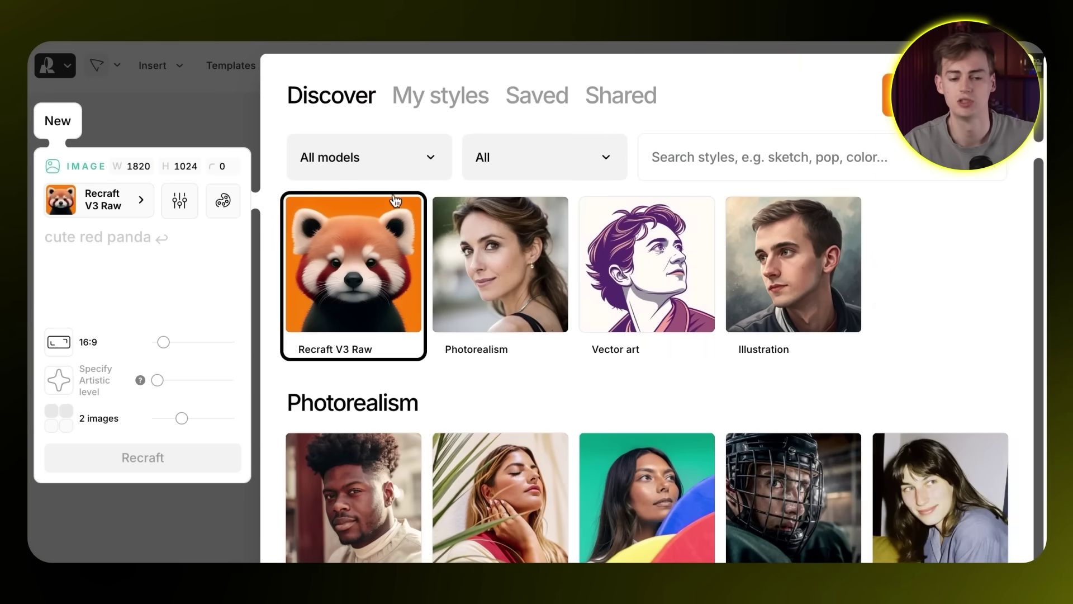
Filter the style gallery by model and apply the Photorealism style.
{"action": "left_click", "coordinate": [344, 161]}
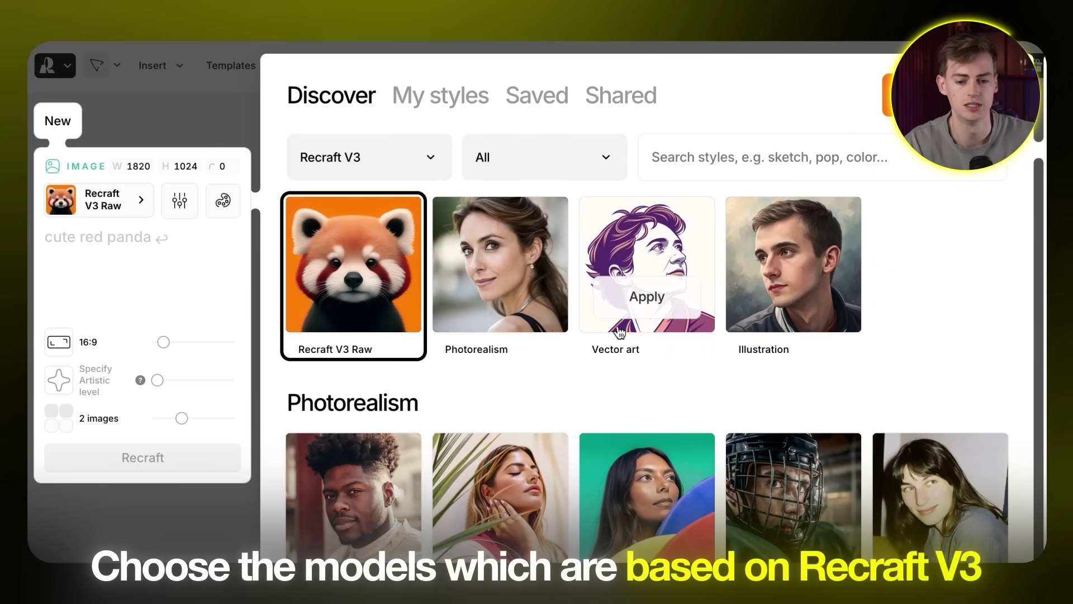
{"action": "scroll", "coordinate": [619, 332], "scroll_direction": "down", "scroll_amount": 8}
{"action": "scroll", "coordinate": [797, 364], "scroll_direction": "down", "scroll_amount": 3}
{"action": "scroll", "coordinate": [774, 407], "scroll_direction": "up", "scroll_amount": 6}
{"action": "scroll", "coordinate": [647, 436], "scroll_direction": "down", "scroll_amount": 10}
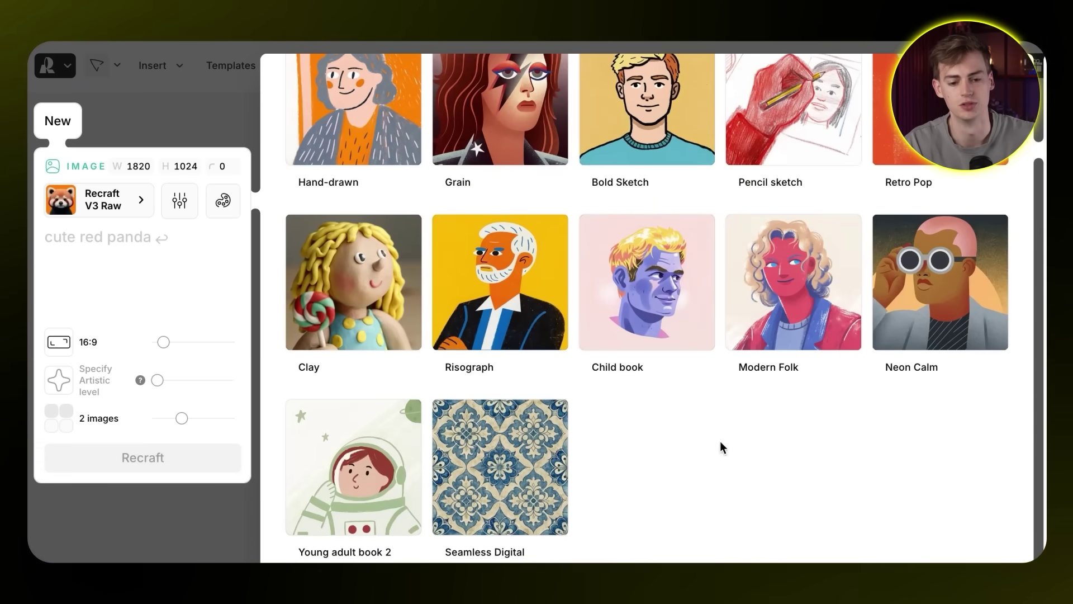
{"action": "scroll", "coordinate": [721, 446], "scroll_direction": "down", "scroll_amount": 8}
{"action": "scroll", "coordinate": [797, 295], "scroll_direction": "up", "scroll_amount": 12}
{"action": "scroll", "coordinate": [627, 387], "scroll_direction": "down", "scroll_amount": 10}
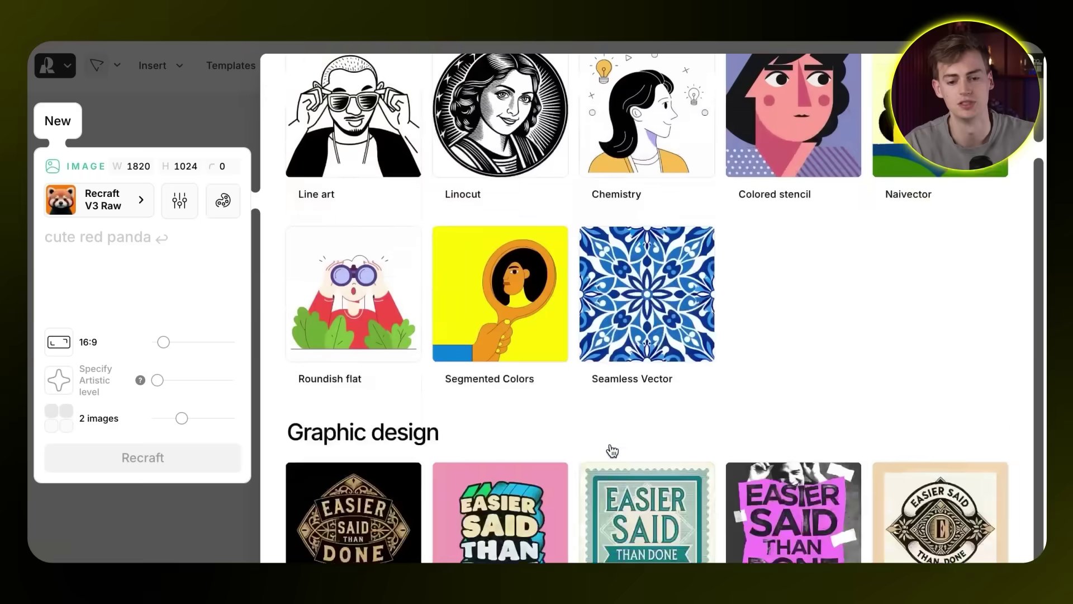
{"action": "scroll", "coordinate": [612, 450], "scroll_direction": "up", "scroll_amount": 15}
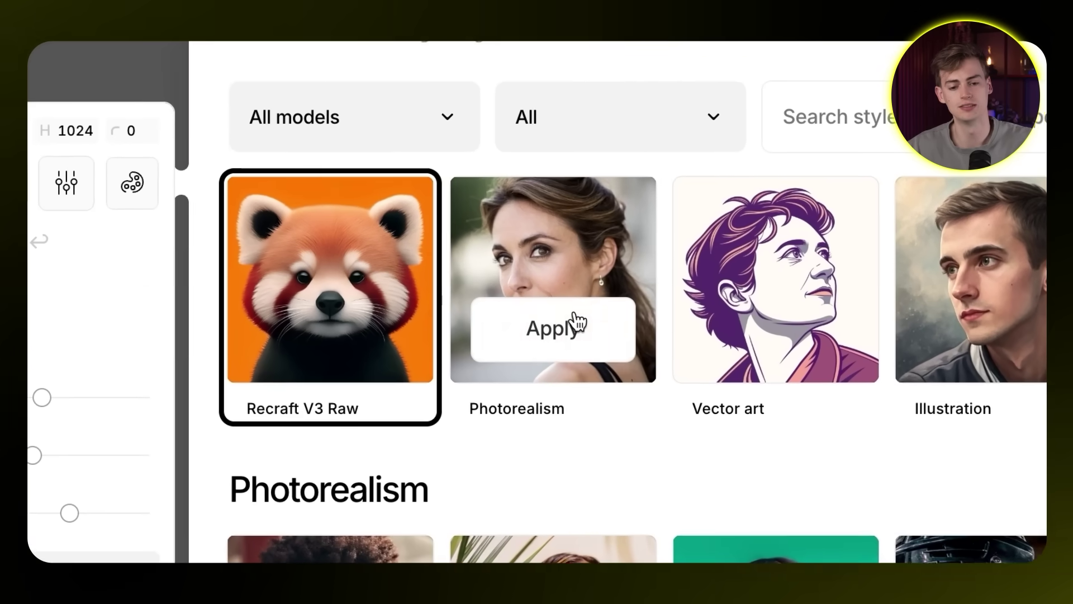
{"action": "left_click", "coordinate": [514, 293]}
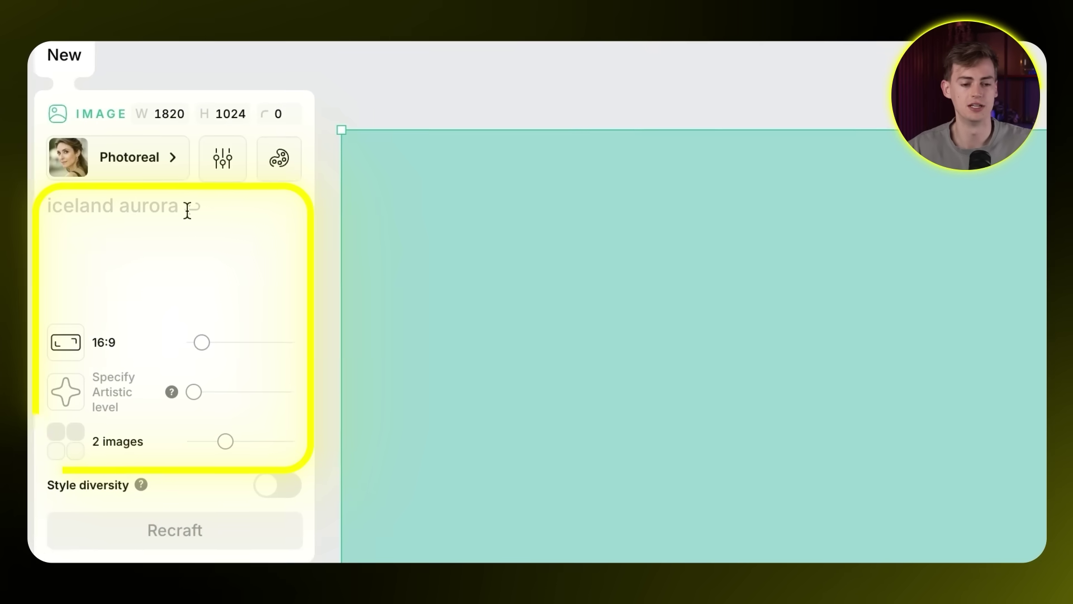
Paste the red Porsche 911 coastal-road sunset prompt and generate the image.
{"action": "left_click", "coordinate": [187, 211]}
{"action": "type", "text": "A porsche 911 speeding down a winding coastal road at sunset, its deep red paint glowing under the golden sky. The ocean waves crash against the cliffs, and the headlights pierce through the mist. A masterpiece in motion, symbolizing power and exclusivity"}
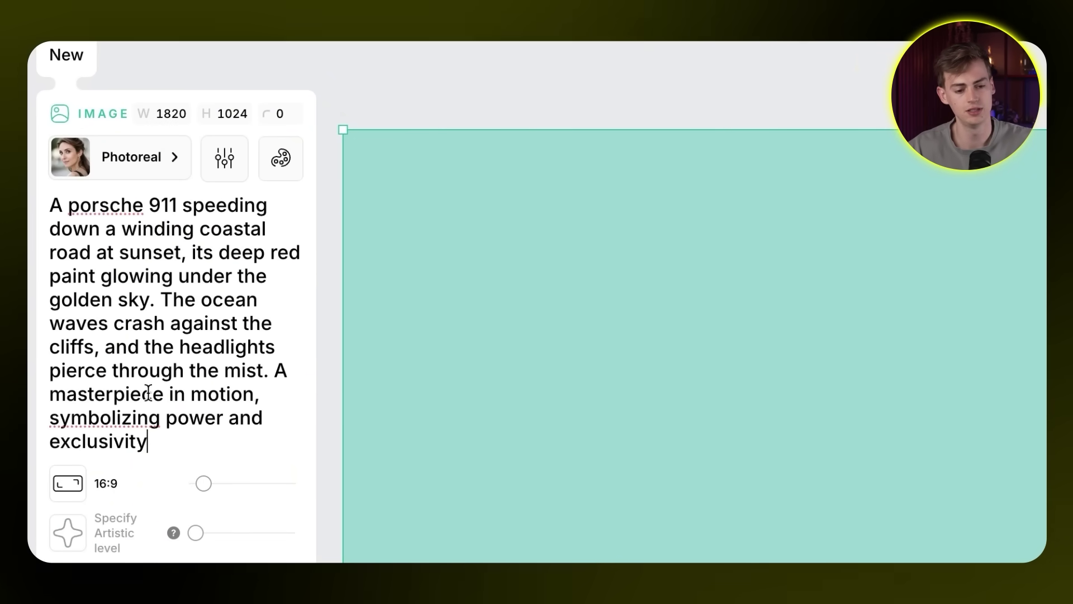
{"action": "left_click", "coordinate": [144, 505]}
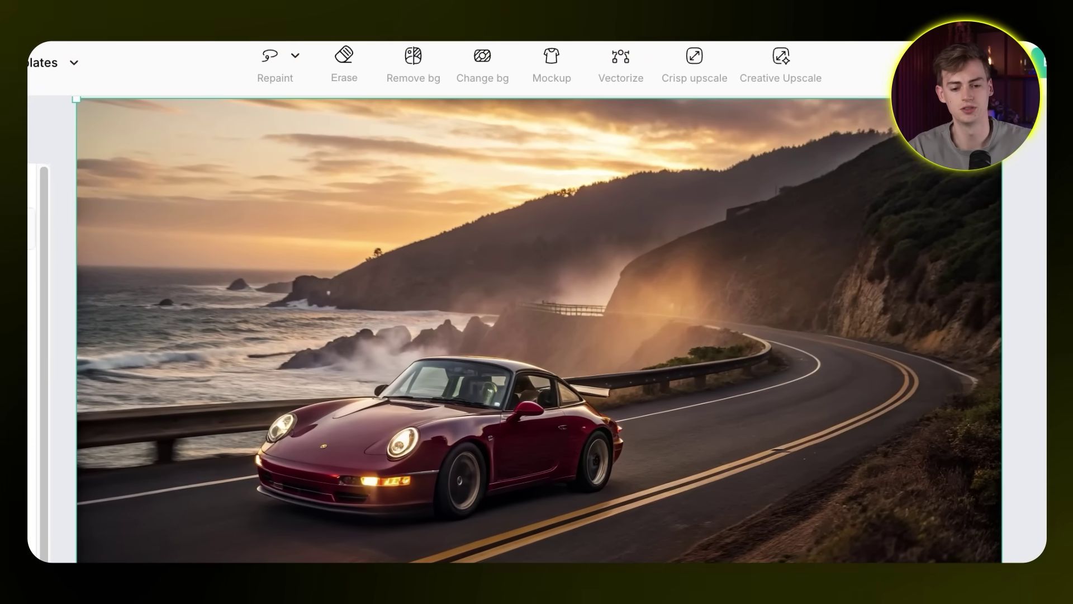
Regenerate the scene with a blue Porsche at Very similar similarity.
{"action": "scroll", "coordinate": [367, 522], "scroll_direction": "up", "scroll_amount": 5}
{"action": "scroll", "coordinate": [372, 520], "scroll_direction": "down", "scroll_amount": 6}
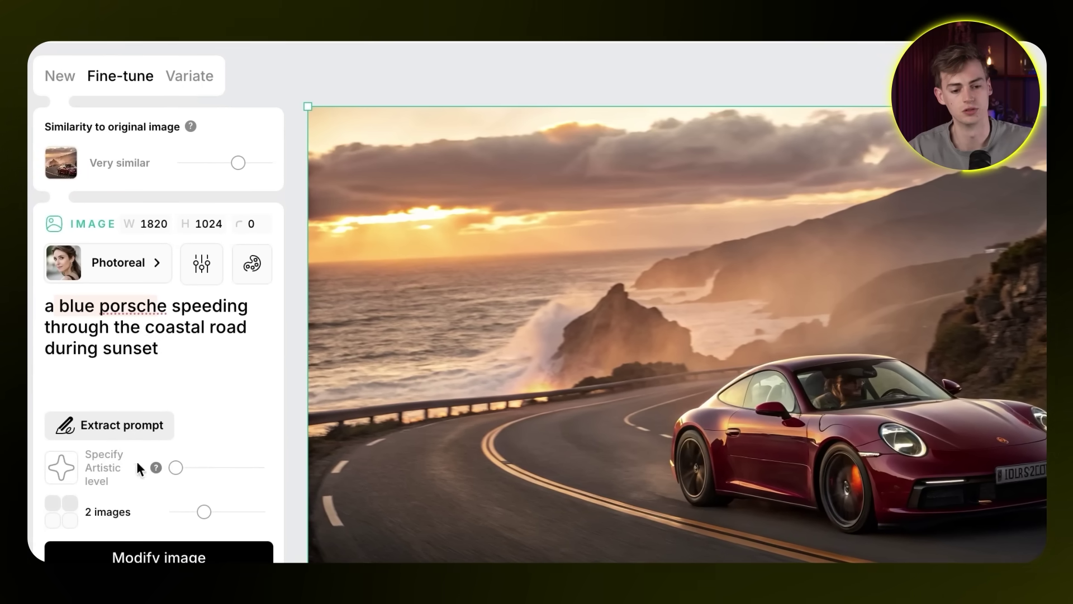
{"action": "left_click", "coordinate": [171, 552]}
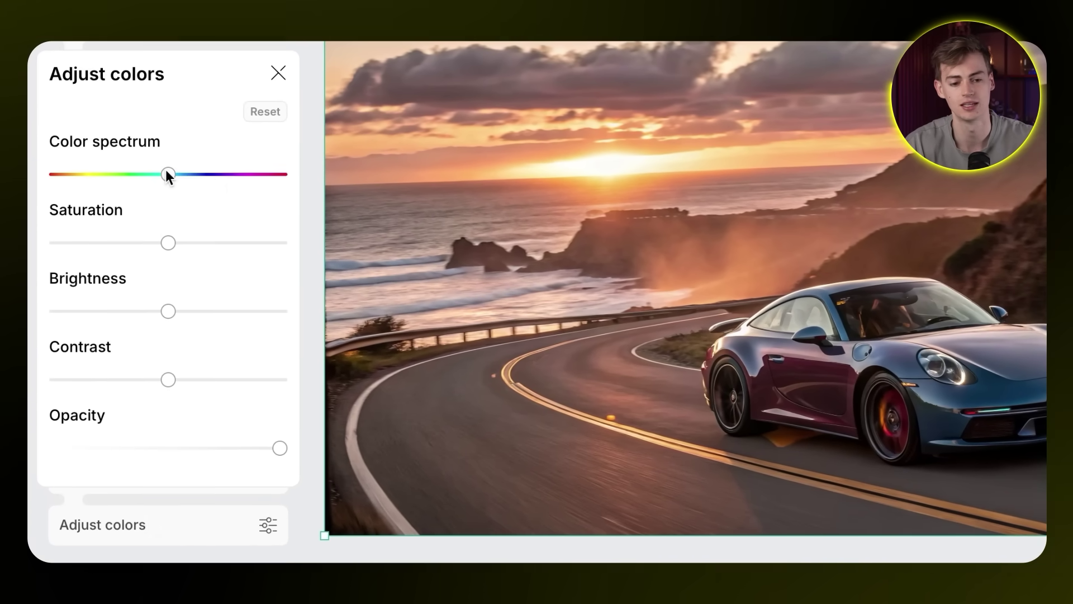
Try a magenta hue shift, reset it, then lower saturation and test brightness.
{"action": "left_click_drag", "start_coordinate": [167, 174], "coordinate": [129, 174]}
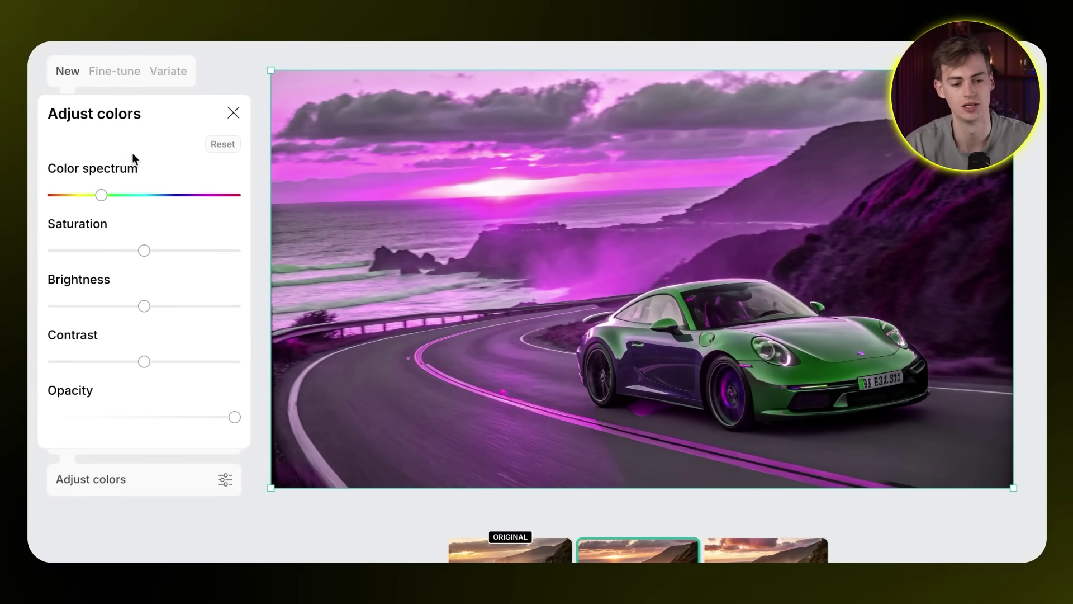
{"action": "left_click", "coordinate": [215, 145]}
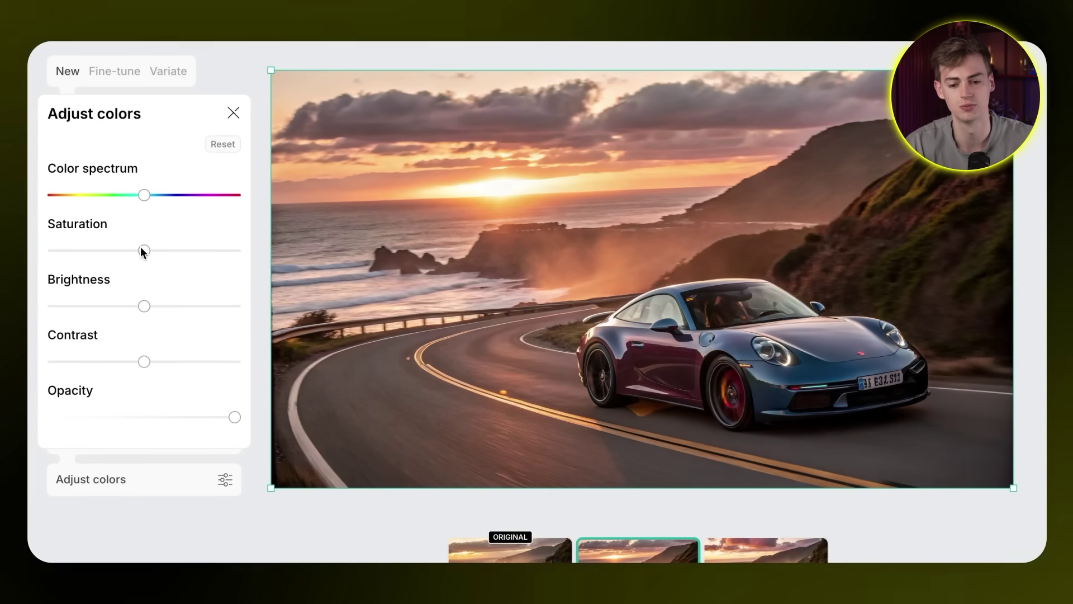
{"action": "mouse_move", "coordinate": [140, 249]}
{"action": "left_mouse_down"}
{"action": "mouse_move", "coordinate": [172, 250]}
{"action": "mouse_move", "coordinate": [128, 252]}
{"action": "left_mouse_up"}
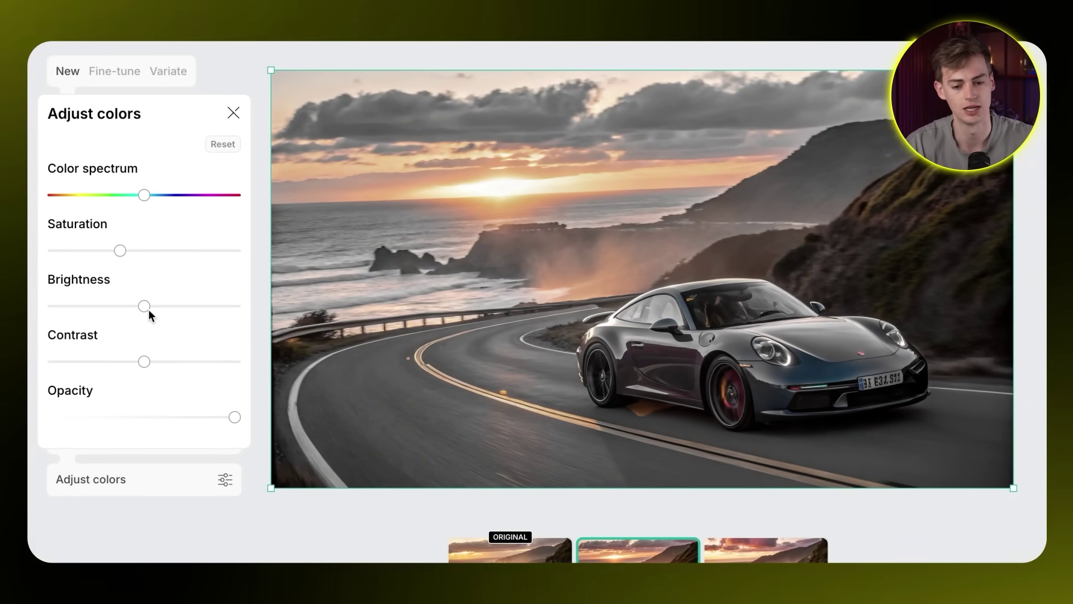
{"action": "mouse_move", "coordinate": [149, 307]}
{"action": "left_mouse_down"}
{"action": "mouse_move", "coordinate": [174, 305]}
{"action": "mouse_move", "coordinate": [157, 306]}
{"action": "left_mouse_up"}
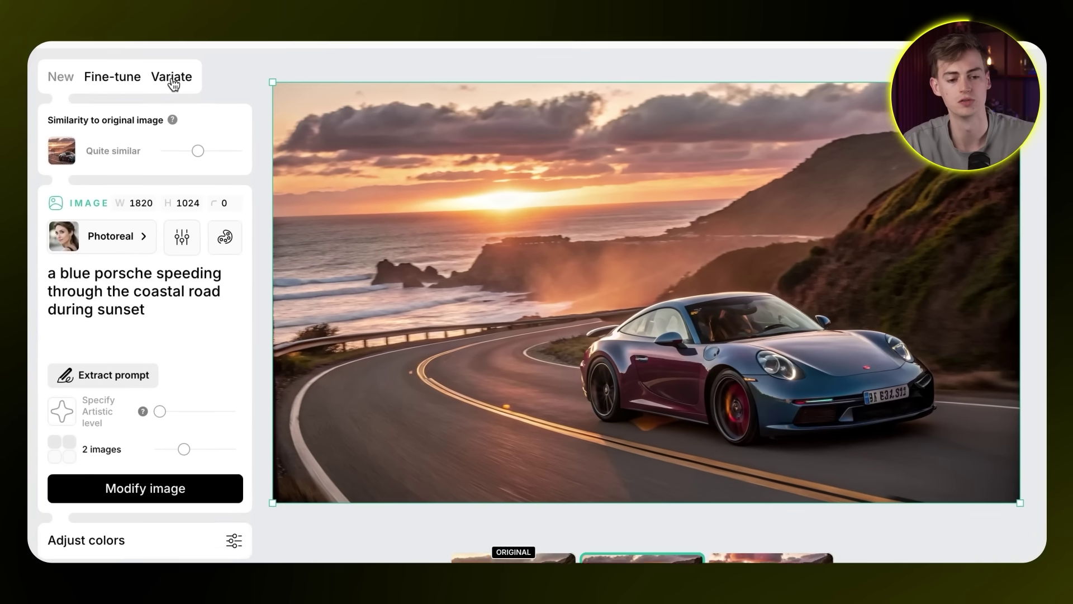
Generate three 1:1 variations of the blue Porsche and compare the thumbnails.
{"action": "left_click", "coordinate": [173, 79]}
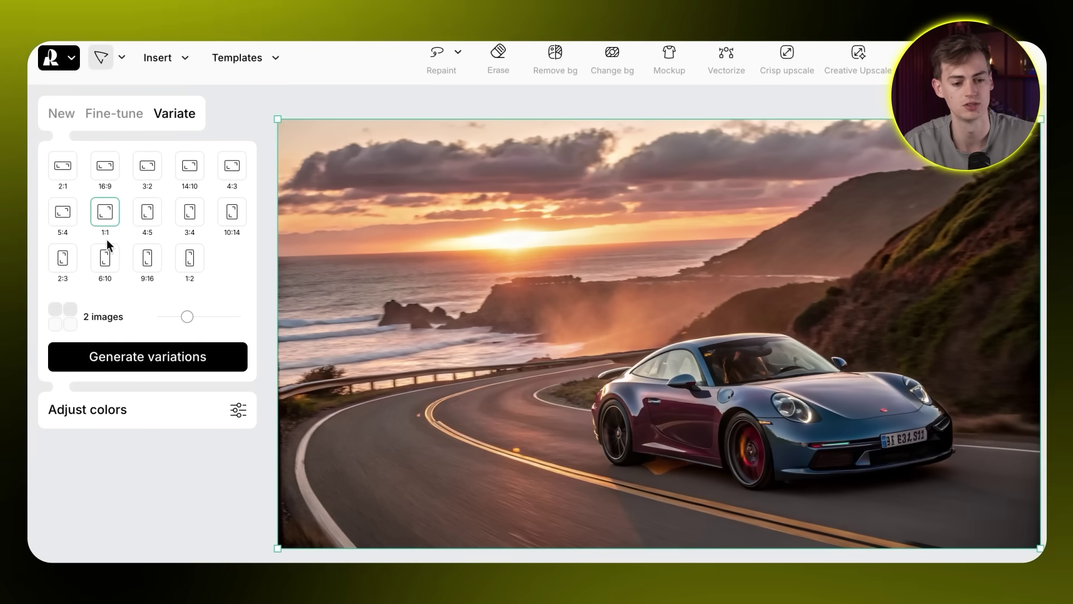
{"action": "left_click_drag", "start_coordinate": [187, 317], "coordinate": [201, 315]}
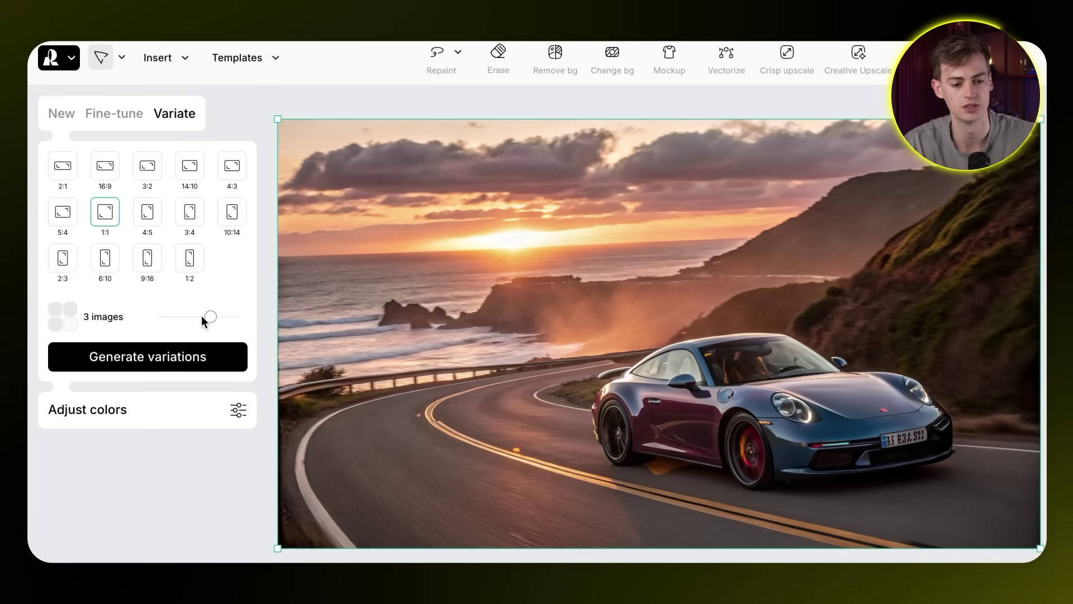
{"action": "left_click", "coordinate": [167, 360]}
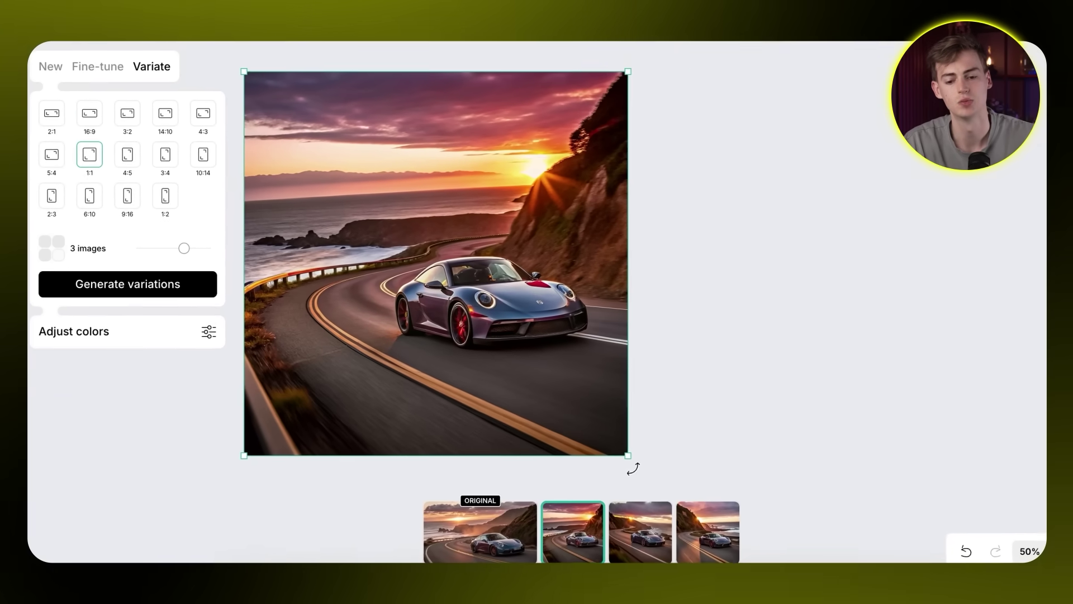
{"action": "left_click", "coordinate": [640, 531]}
{"action": "left_click", "coordinate": [701, 546]}
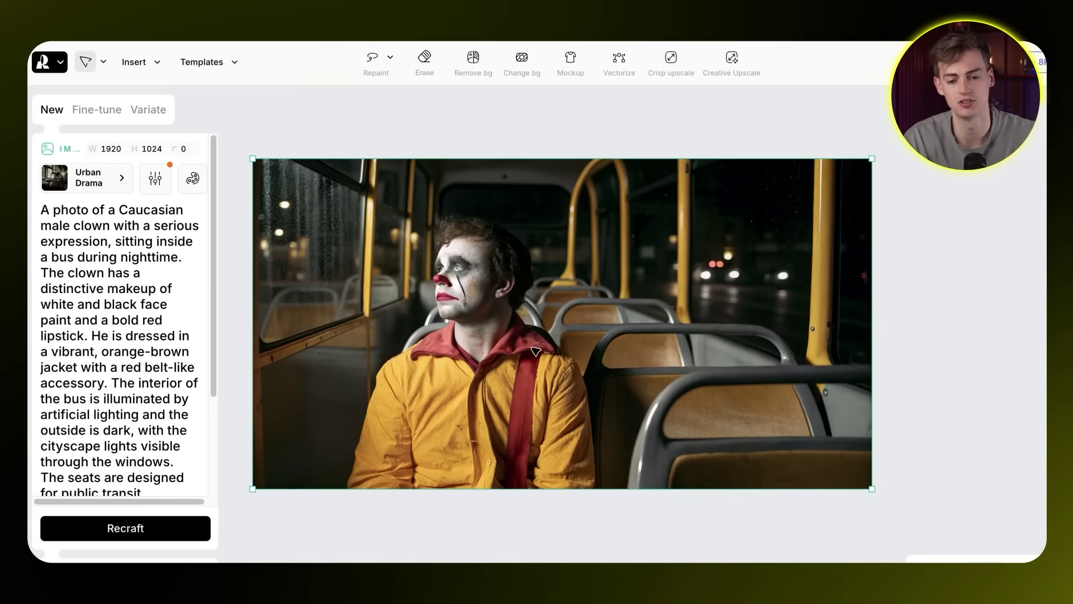
Inpaint the jacket front with 'the clown wears a tie' and keep the smaller-tie version.
{"action": "scroll", "coordinate": [536, 351], "scroll_direction": "up", "scroll_amount": 3}
{"action": "scroll", "coordinate": [535, 351], "scroll_direction": "down", "scroll_amount": 2}
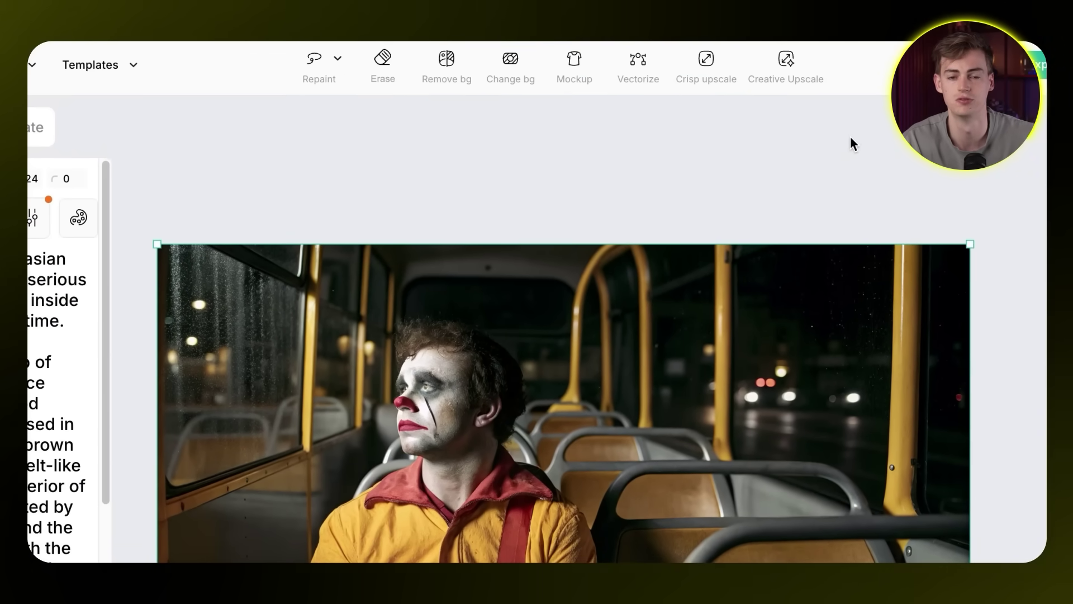
{"action": "left_click", "coordinate": [337, 59]}
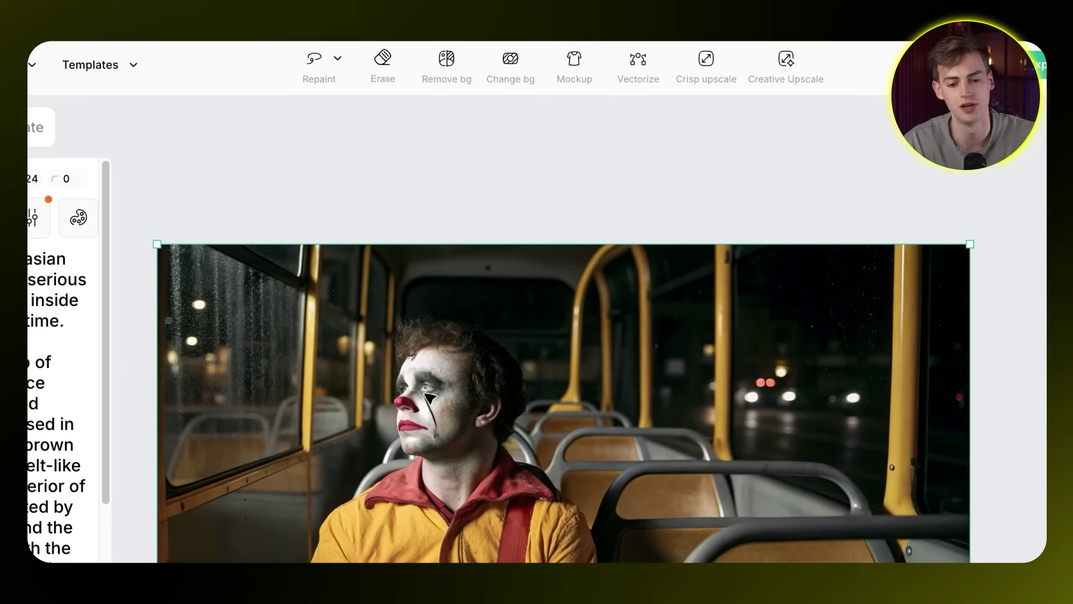
{"action": "mouse_move", "coordinate": [484, 530]}
{"action": "left_mouse_down"}
{"action": "mouse_move", "coordinate": [447, 506]}
{"action": "mouse_move", "coordinate": [423, 565]}
{"action": "mouse_move", "coordinate": [427, 603]}
{"action": "left_mouse_up"}
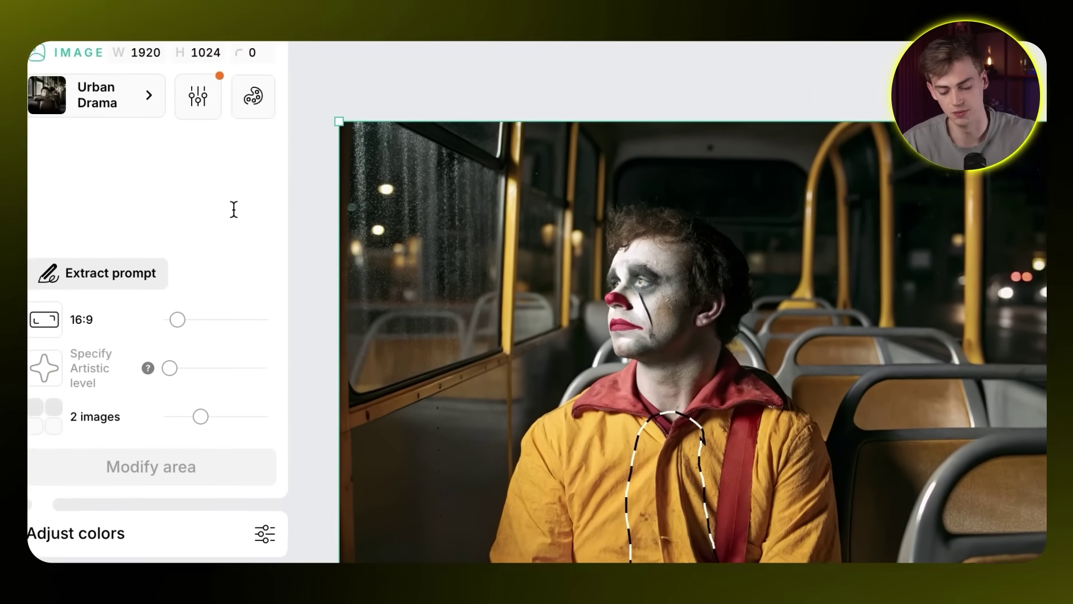
{"action": "type", "text": "the clown wears a tie"}
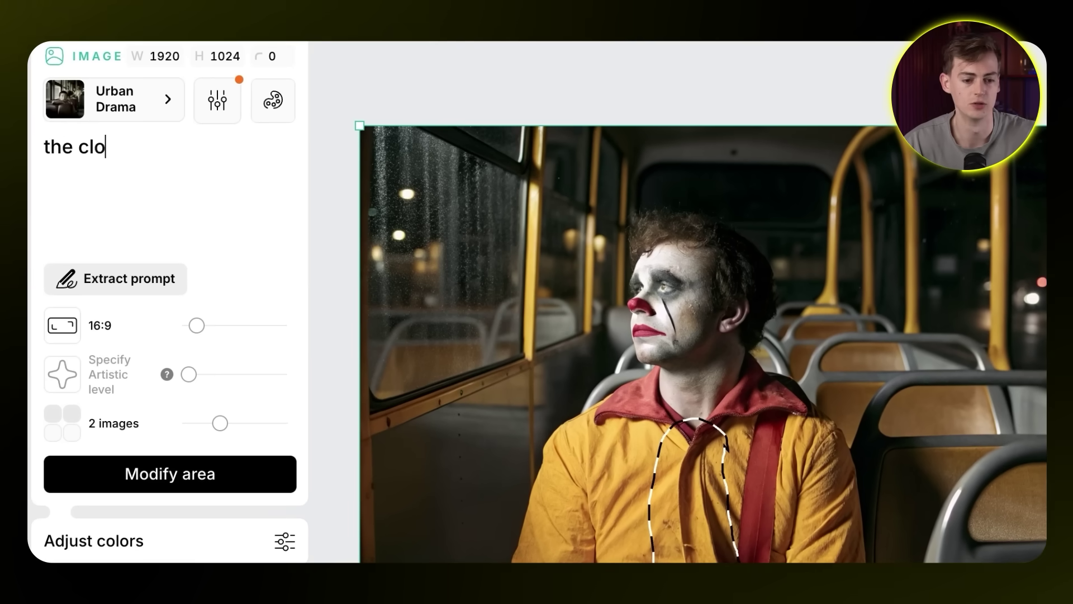
{"action": "left_click", "coordinate": [167, 484]}
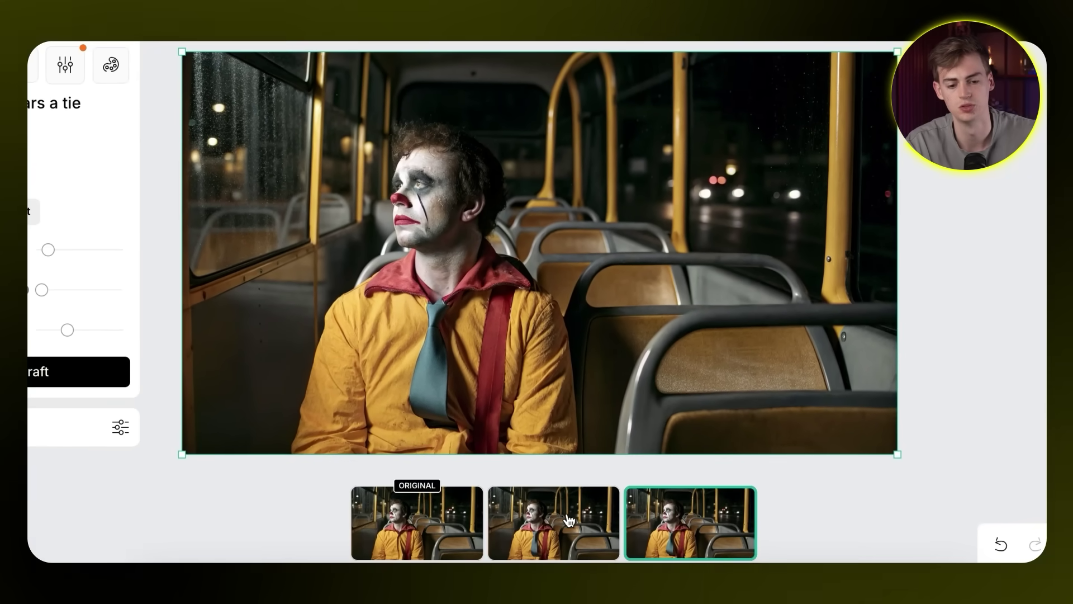
{"action": "left_click", "coordinate": [563, 517]}
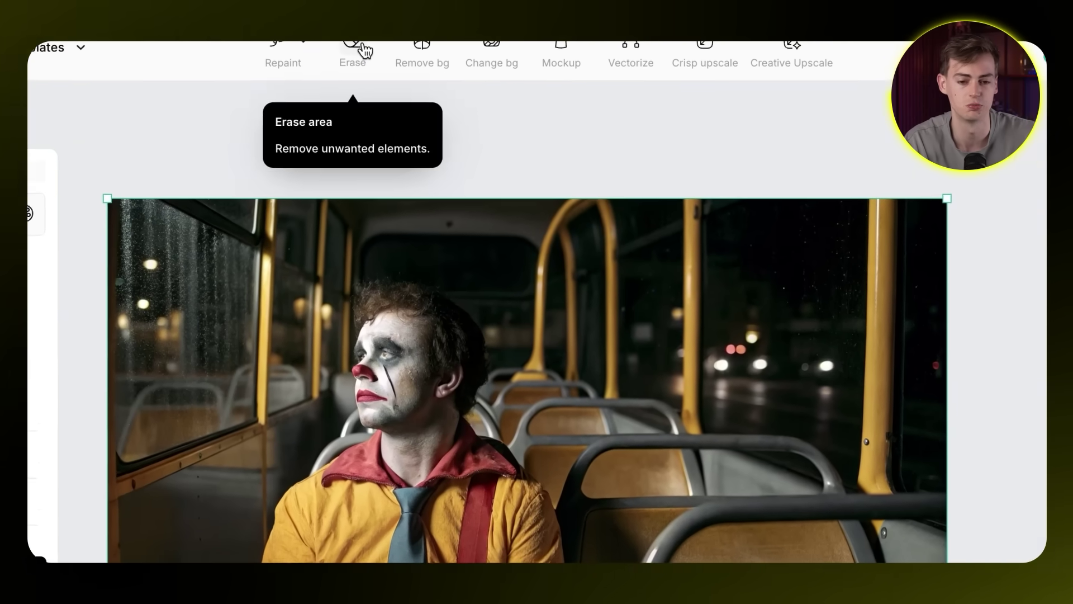
Mask the whole right-hand yellow pole with an enlarged erase brush and erase it.
{"action": "left_click", "coordinate": [391, 51]}
{"action": "mouse_move", "coordinate": [705, 259]}
{"action": "left_mouse_down"}
{"action": "mouse_move", "coordinate": [699, 218]}
{"action": "mouse_move", "coordinate": [701, 357]}
{"action": "left_mouse_up"}
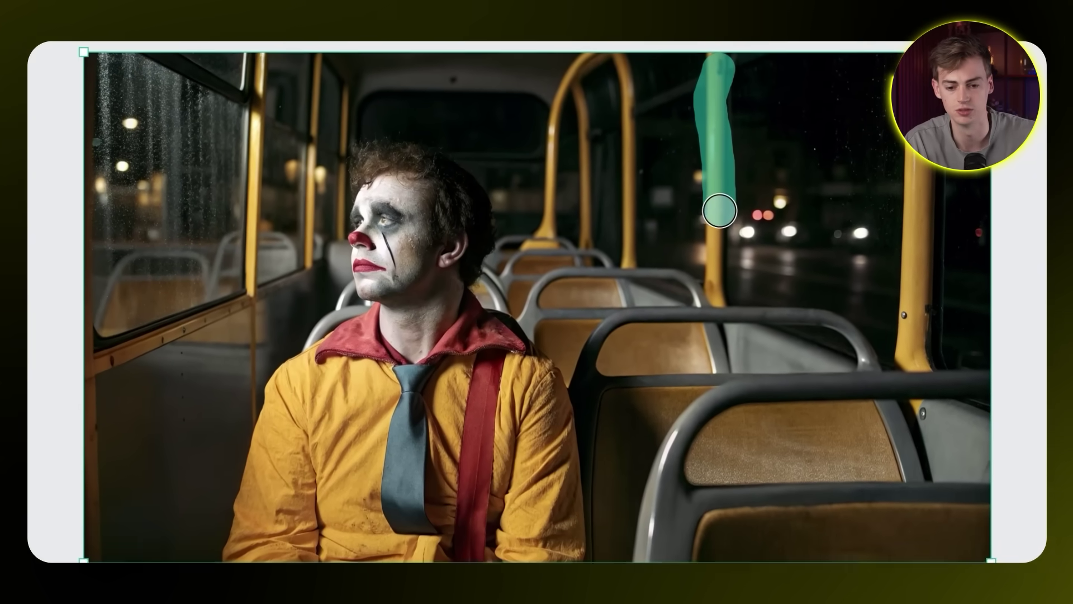
{"action": "left_click_drag", "start_coordinate": [720, 210], "coordinate": [719, 250]}
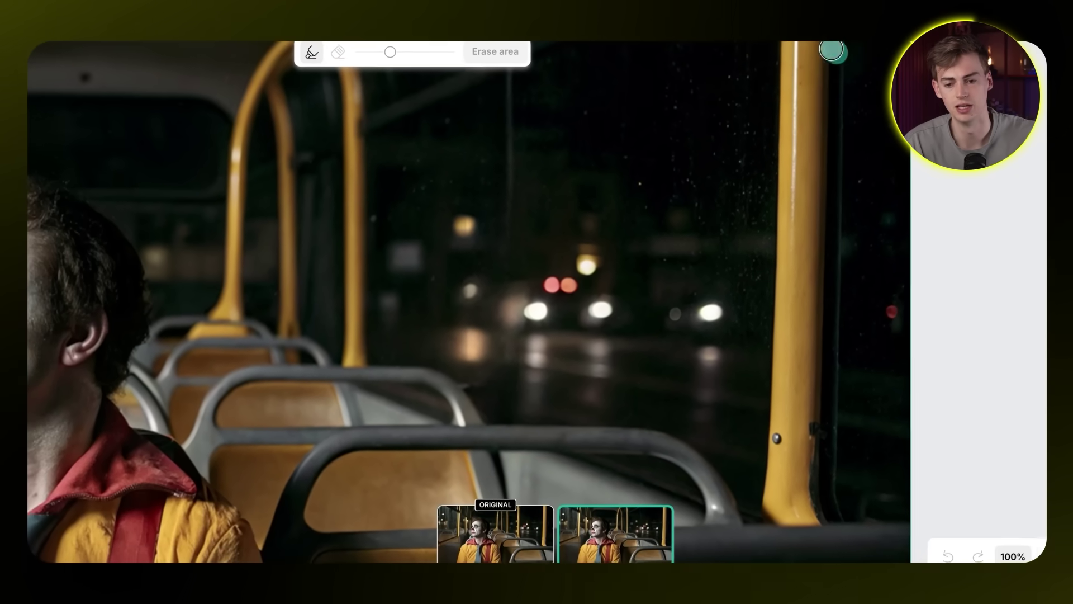
{"action": "mouse_move", "coordinate": [833, 50]}
{"action": "left_mouse_down"}
{"action": "mouse_move", "coordinate": [775, 48]}
{"action": "mouse_move", "coordinate": [832, 58]}
{"action": "mouse_move", "coordinate": [817, 75]}
{"action": "left_mouse_up"}
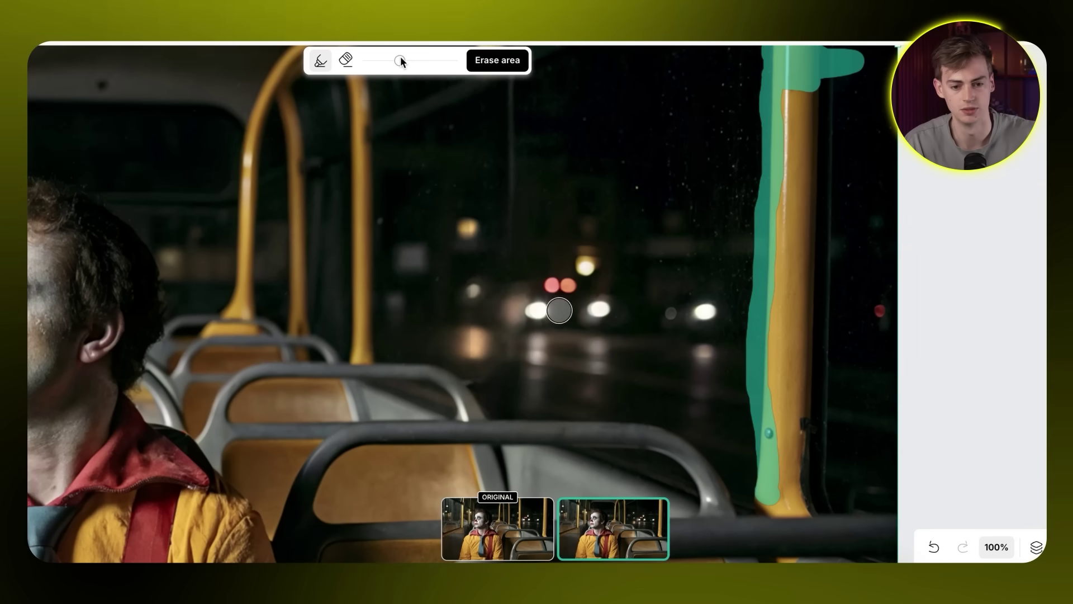
{"action": "mouse_move", "coordinate": [398, 60]}
{"action": "left_mouse_down"}
{"action": "mouse_move", "coordinate": [433, 62]}
{"action": "mouse_move", "coordinate": [463, 79]}
{"action": "left_mouse_up"}
{"action": "left_click_drag", "start_coordinate": [804, 62], "coordinate": [783, 503]}
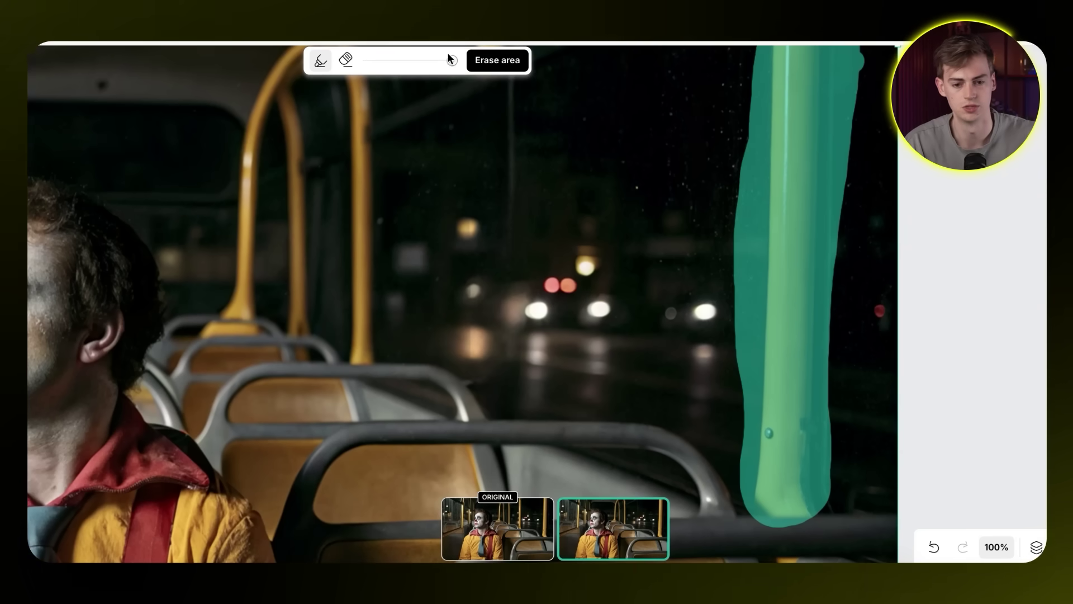
{"action": "left_click", "coordinate": [485, 62]}
{"action": "left_click", "coordinate": [505, 70]}
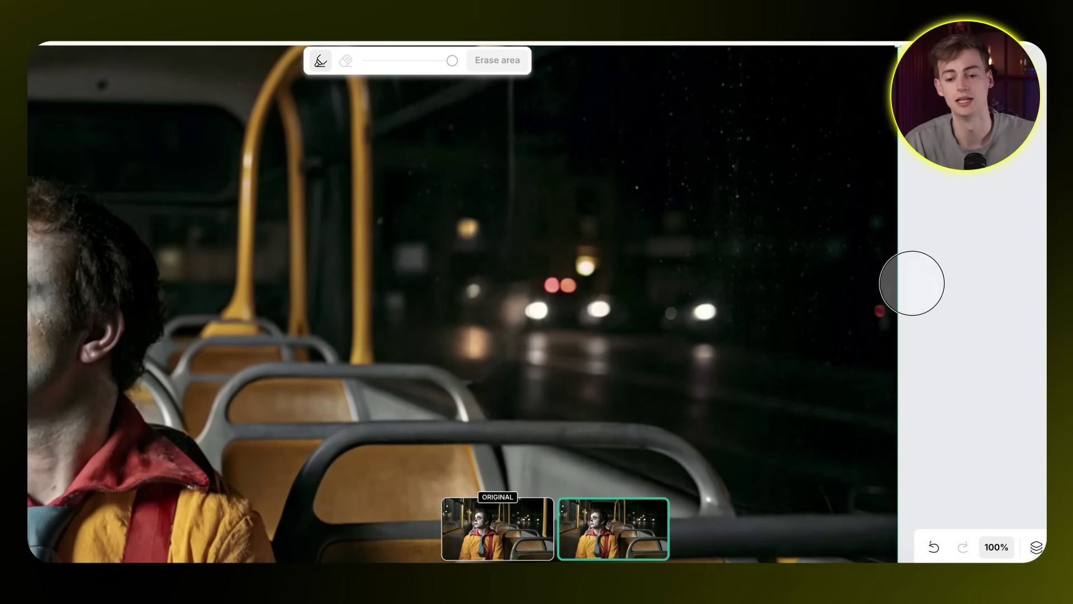
{"action": "key", "text": "Escape"}
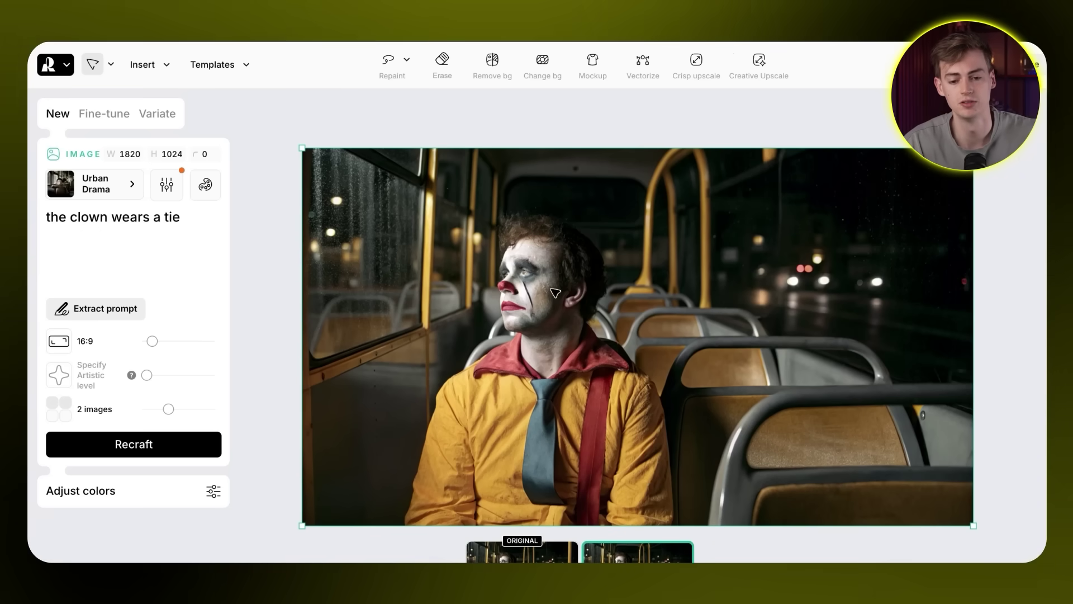
Remove the clown's background and generate 'inside a dental office waiting room' instead.
{"action": "left_click", "coordinate": [492, 62]}
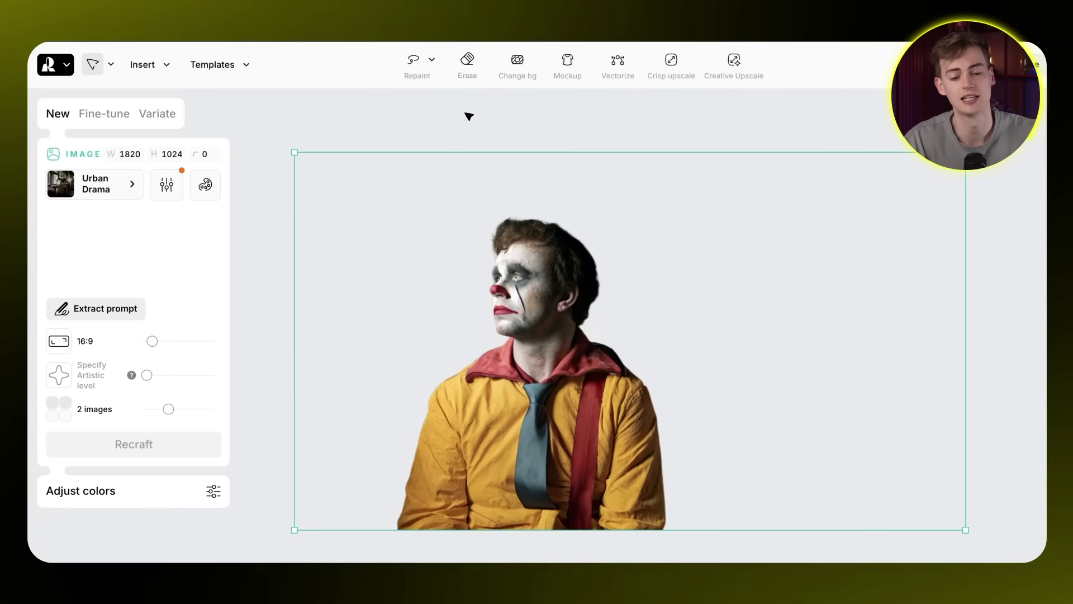
{"action": "left_click", "coordinate": [515, 63]}
{"action": "left_click", "coordinate": [122, 238]}
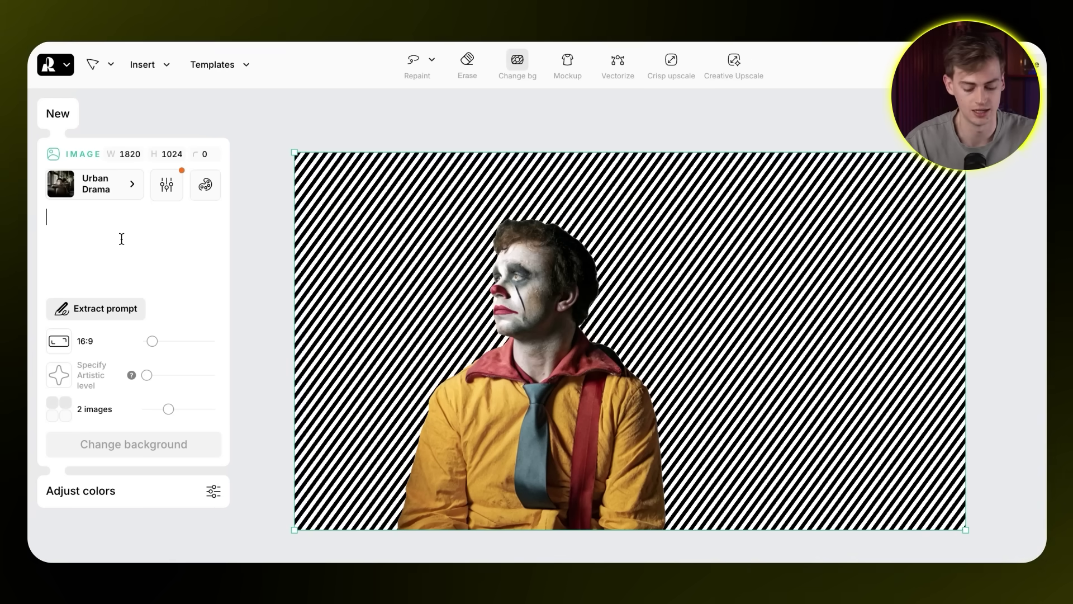
{"action": "type", "text": "inside a dental office waiting room"}
{"action": "left_click", "coordinate": [169, 490]}
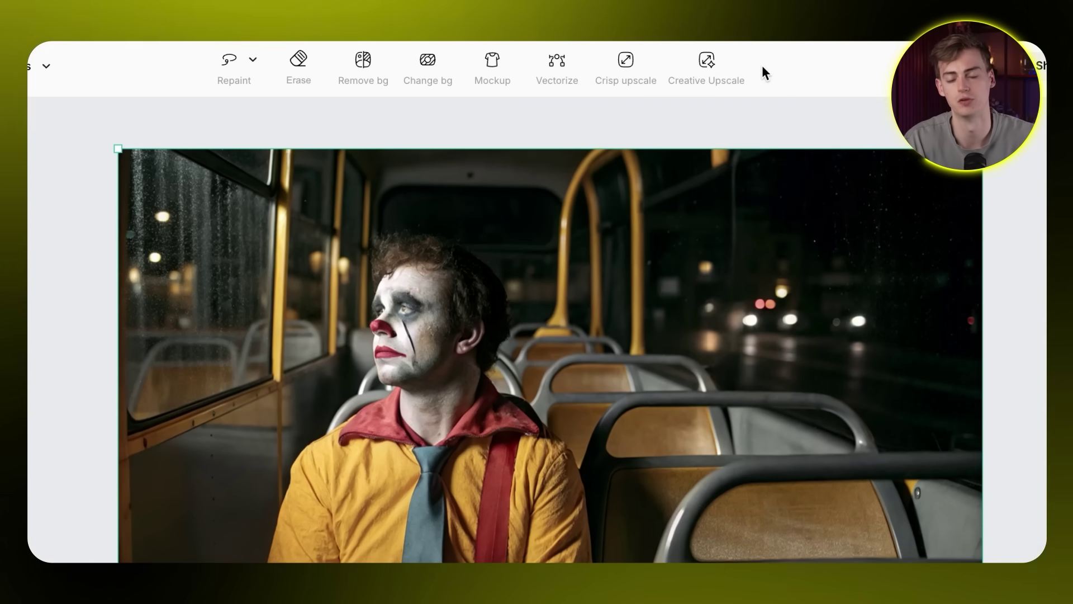
Apply Crisp upscale to the clown-on-the-bus photo.
{"action": "left_click", "coordinate": [627, 70]}
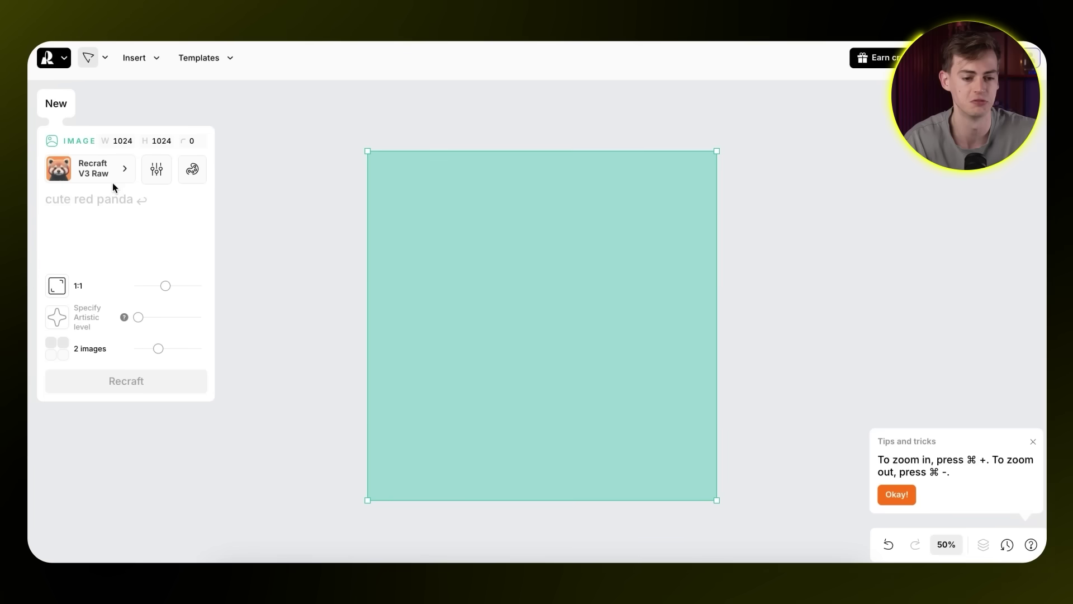
Generate a Vector art 'a dancing pinguin' image and place the blue-background version on the canvas.
{"action": "left_click", "coordinate": [107, 171]}
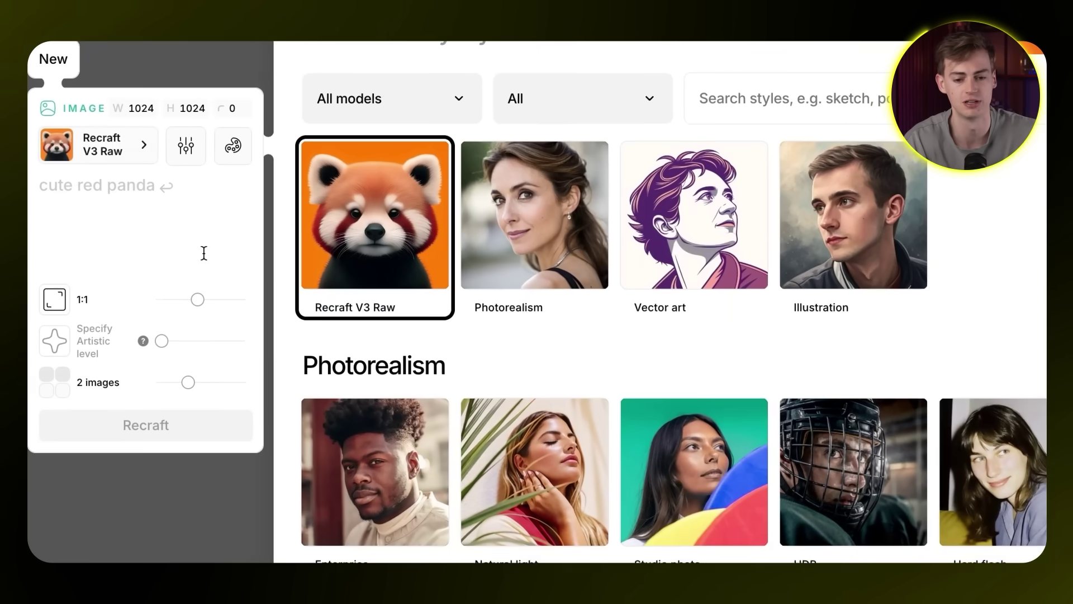
{"action": "left_click", "coordinate": [702, 251]}
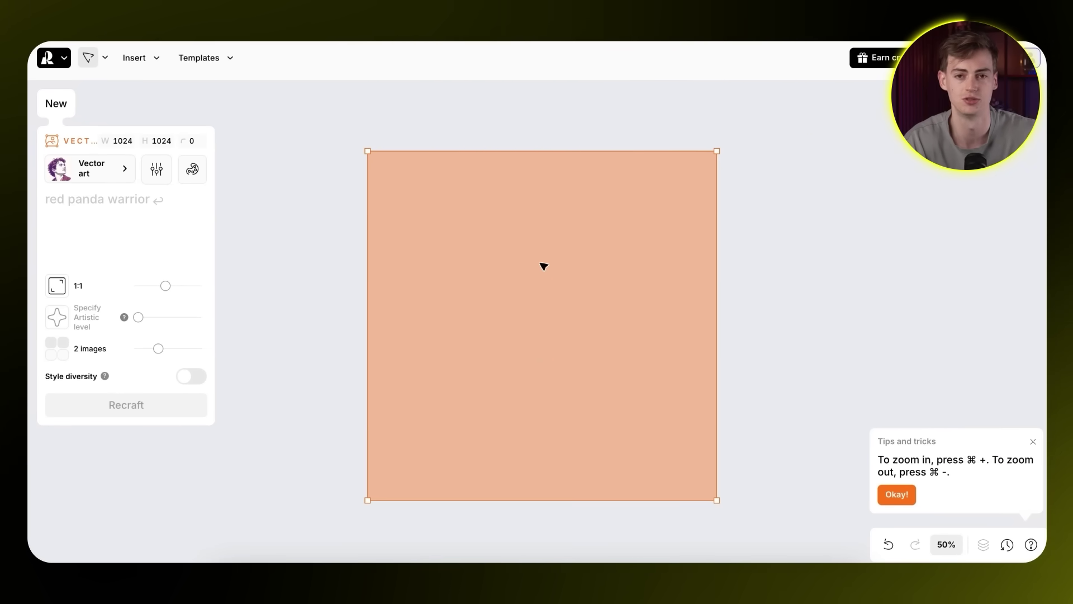
{"action": "scroll", "coordinate": [486, 274], "scroll_direction": "down", "scroll_amount": 3}
{"action": "left_click", "coordinate": [104, 207]}
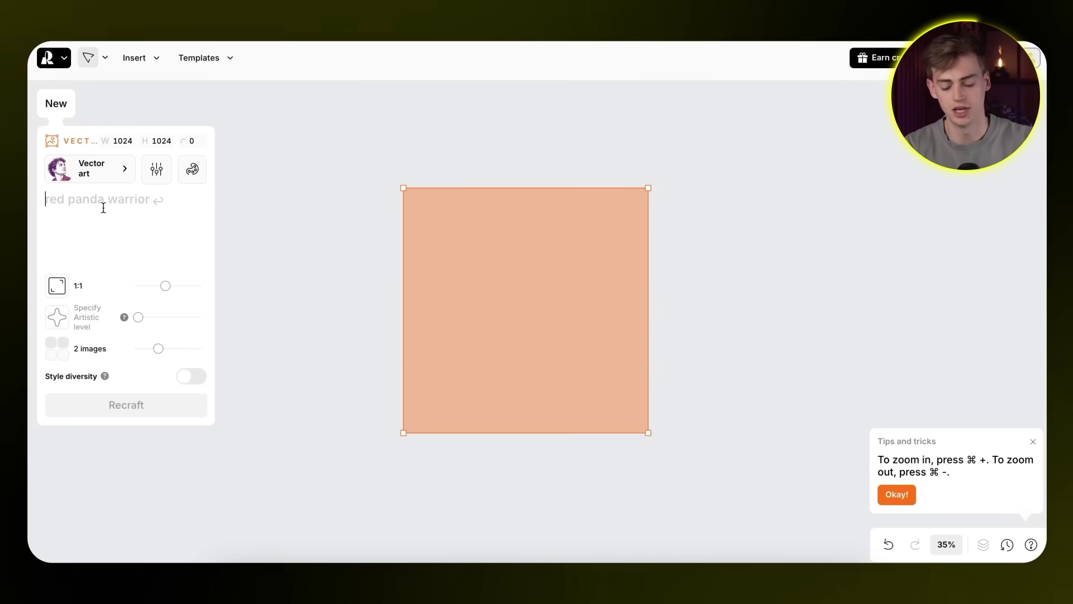
{"action": "type", "text": "dancing pinguin"}
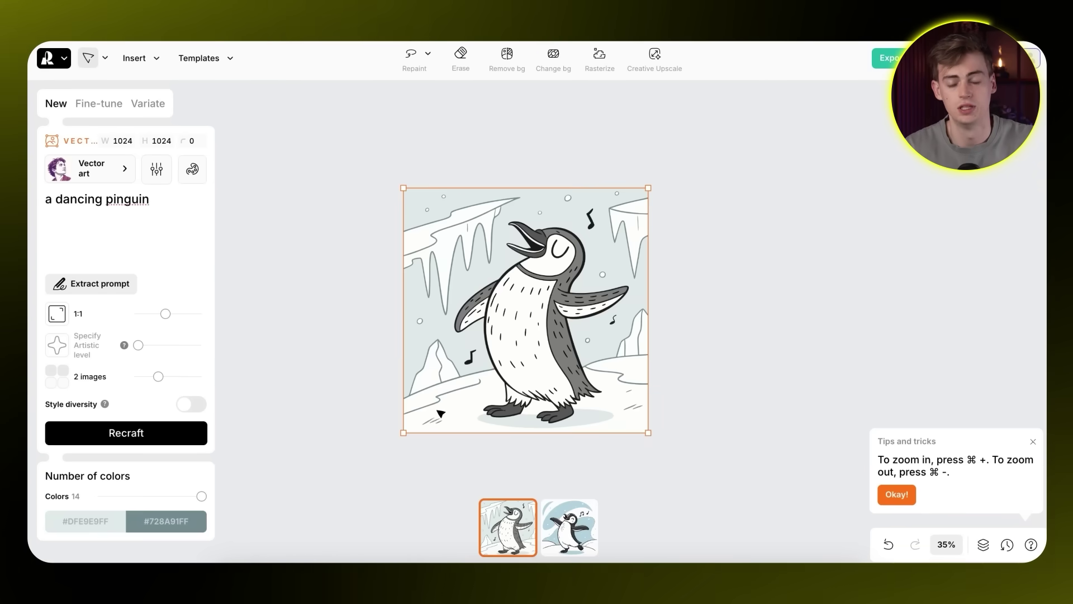
{"action": "left_click", "coordinate": [571, 526]}
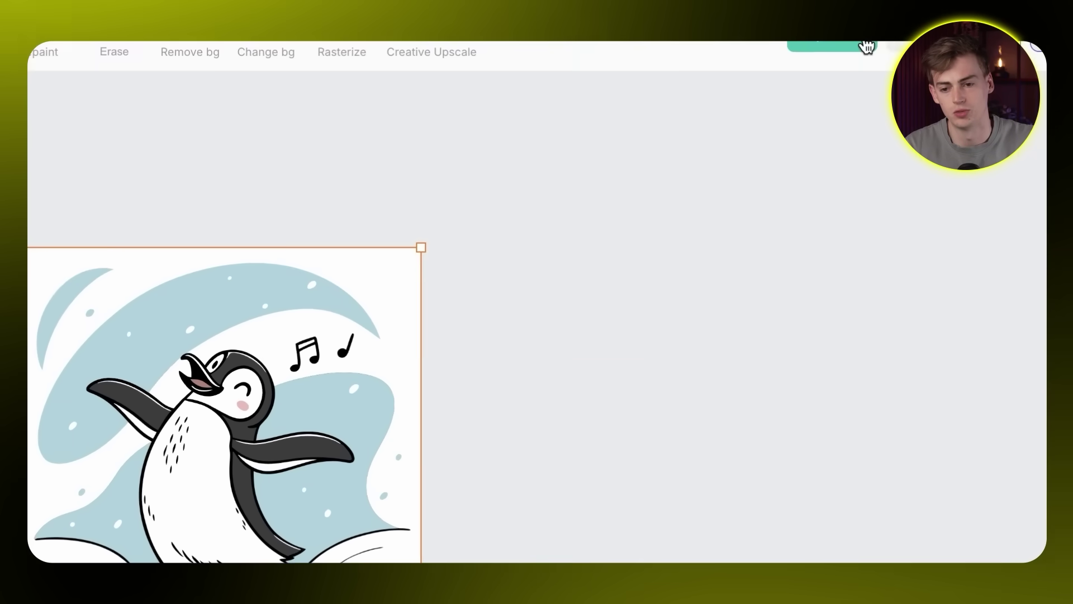
Export the dancing penguin as an SVG file.
{"action": "left_click", "coordinate": [792, 66]}
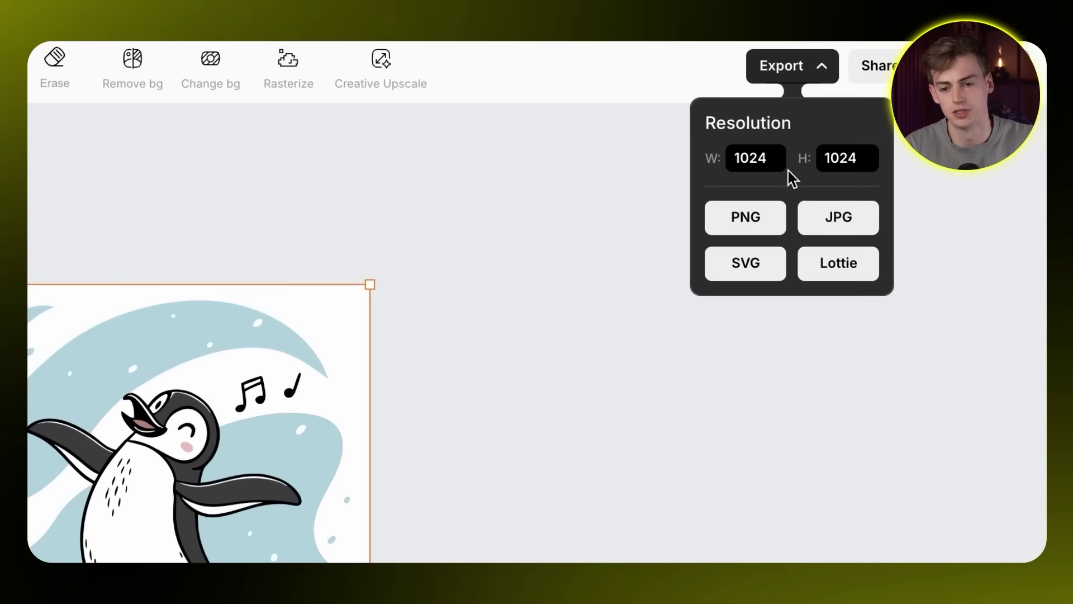
{"action": "left_click", "coordinate": [725, 275]}
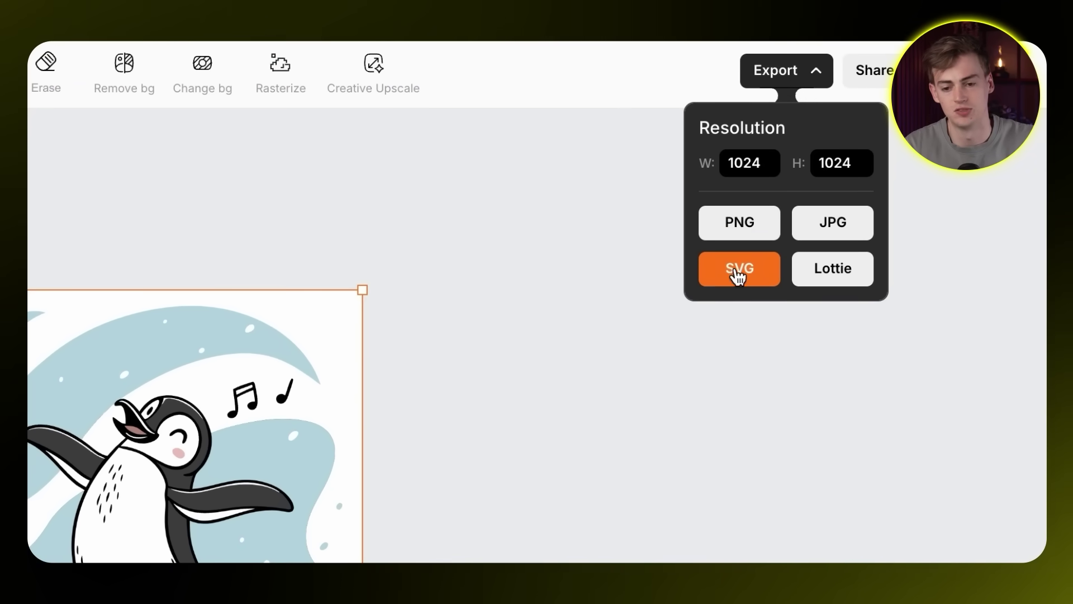
{"action": "left_click", "coordinate": [810, 72]}
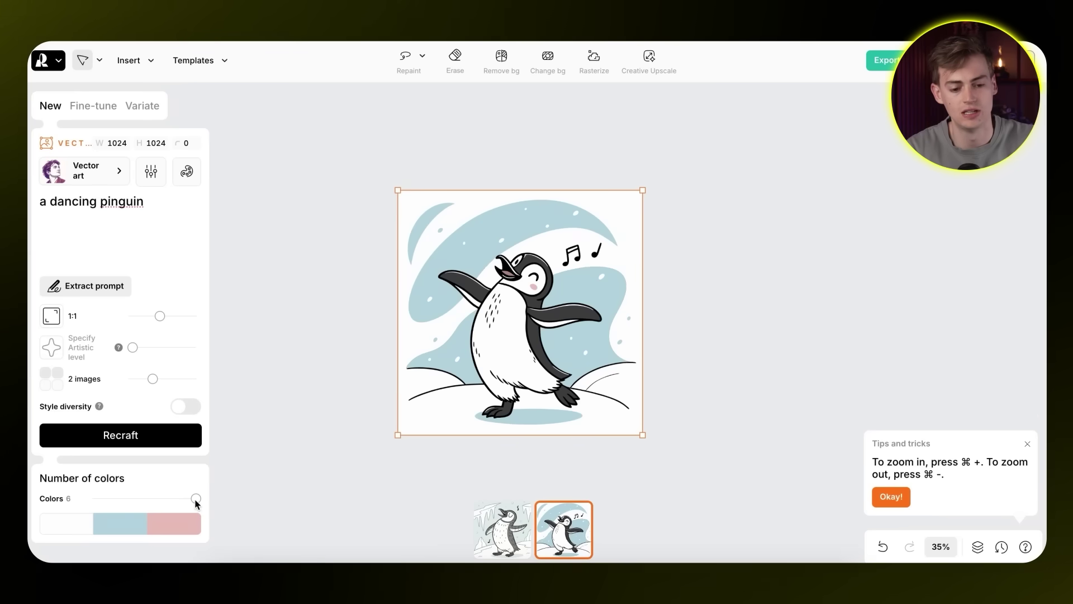
Adjust the penguin's color count, then apply the first saved palette in Edit vector colors.
{"action": "left_click_drag", "start_coordinate": [195, 498], "coordinate": [116, 499]}
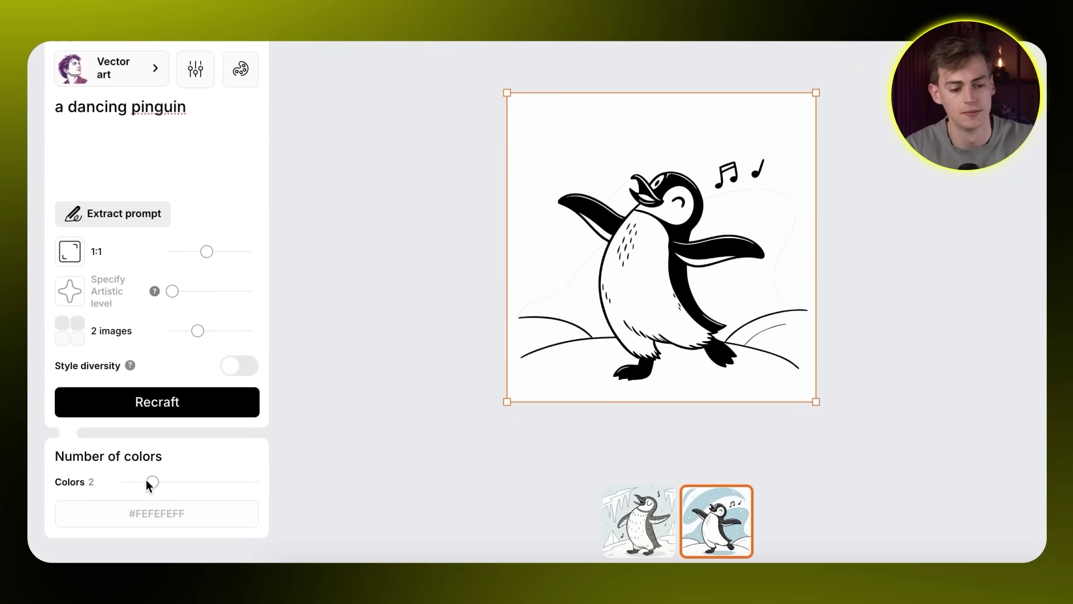
{"action": "left_click_drag", "start_coordinate": [150, 481], "coordinate": [249, 483]}
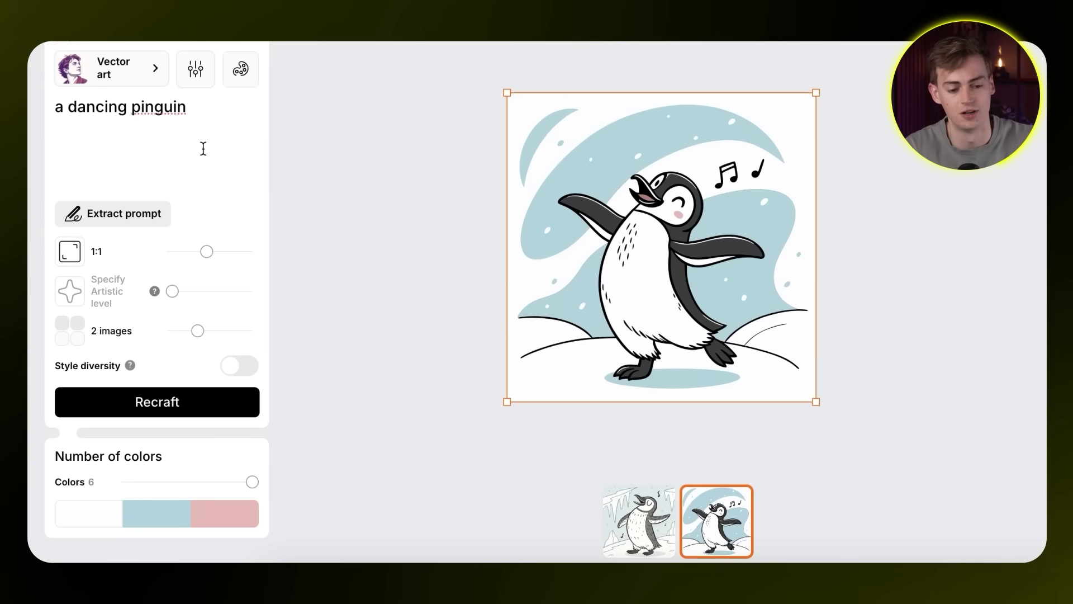
{"action": "left_click", "coordinate": [207, 511]}
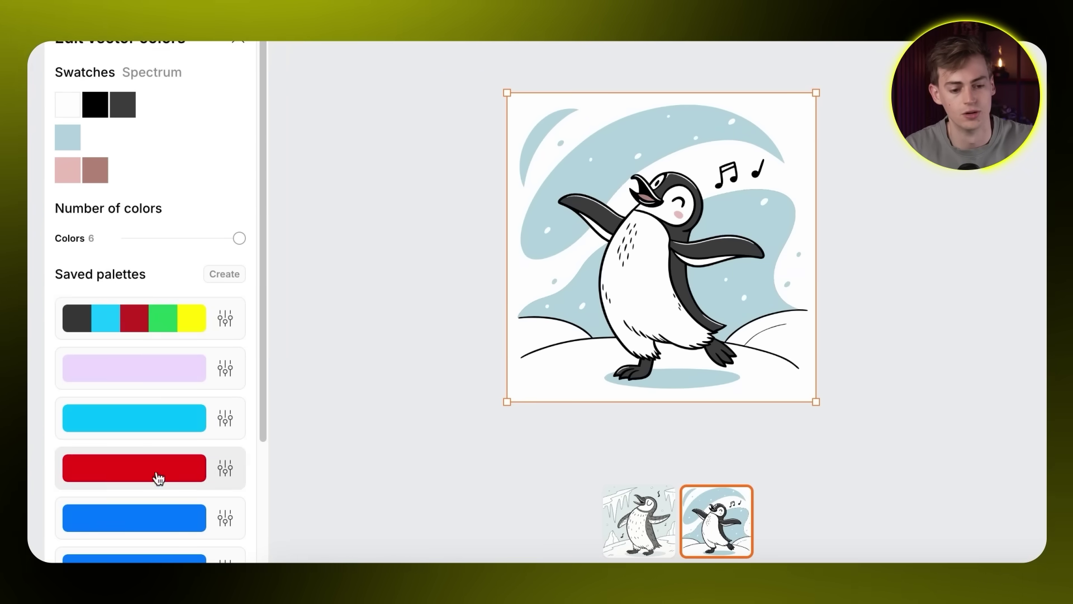
{"action": "left_click", "coordinate": [137, 324]}
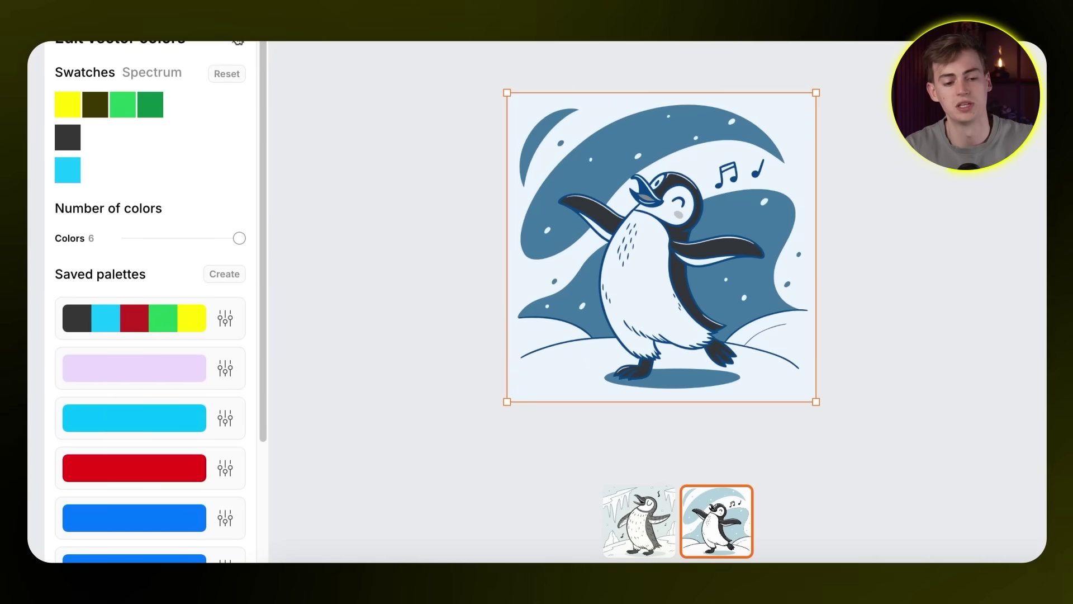
{"action": "scroll", "coordinate": [149, 386], "scroll_direction": "down", "scroll_amount": 5}
{"action": "scroll", "coordinate": [156, 444], "scroll_direction": "up", "scroll_amount": 5}
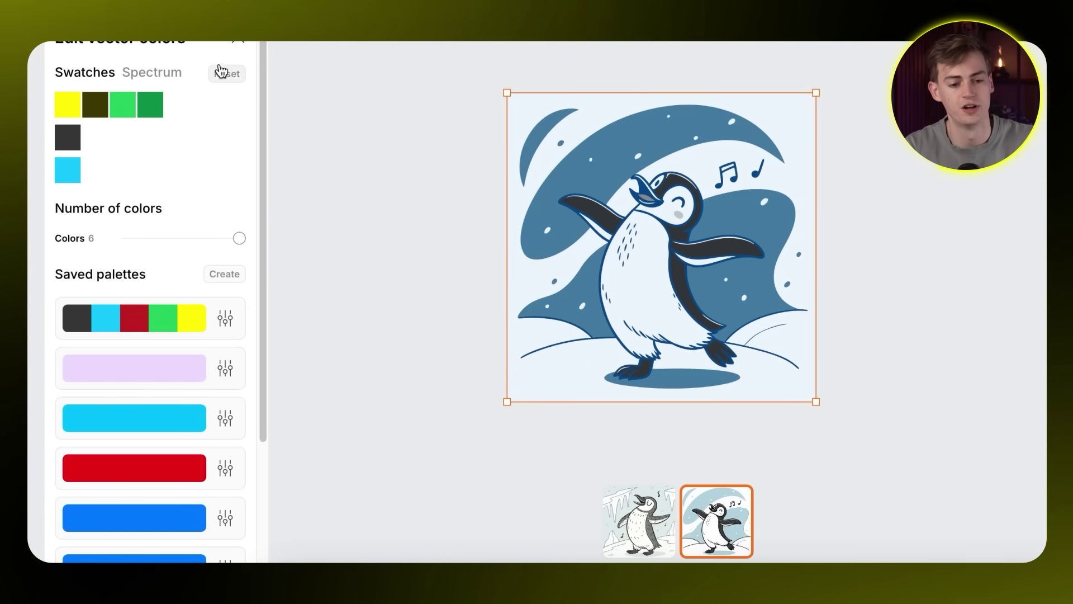
{"action": "left_click", "coordinate": [238, 42]}
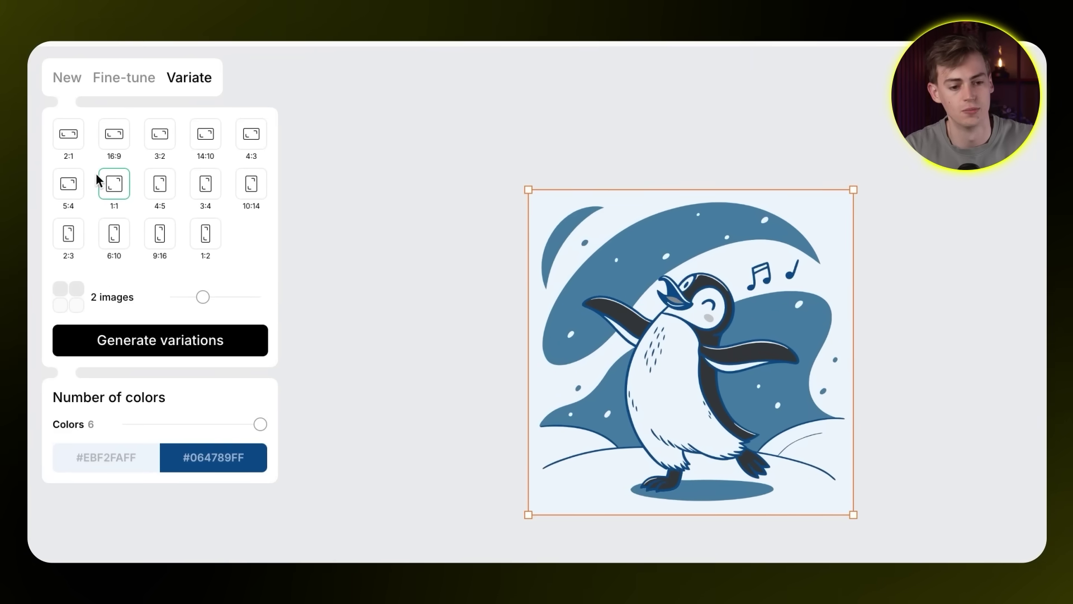
Generate variations of the steel-blue dancing penguin from the Variate tab.
{"action": "left_click", "coordinate": [161, 354]}
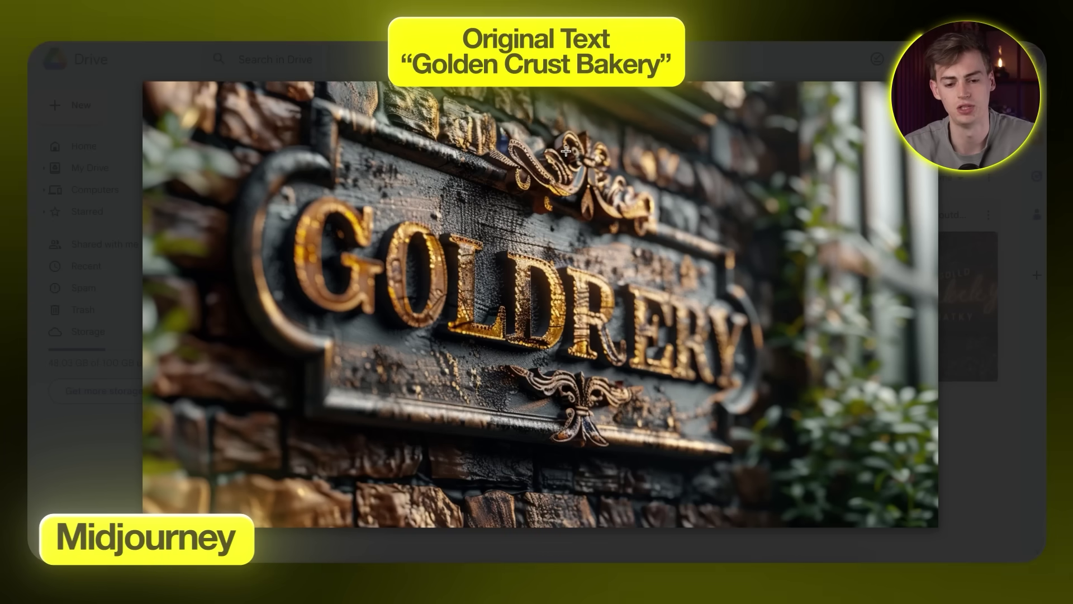
Step through the bakery-sign images, ending on the second sign reading 'GOLDEN CRUST BAKERY'.
{"action": "key", "text": "Right"}
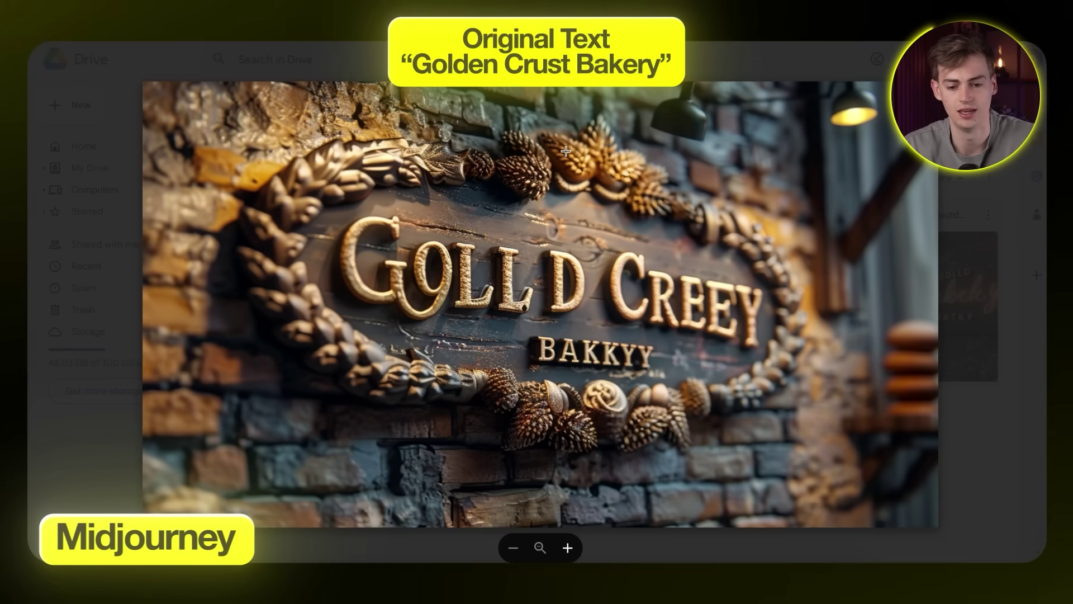
{"action": "key", "text": "Right"}
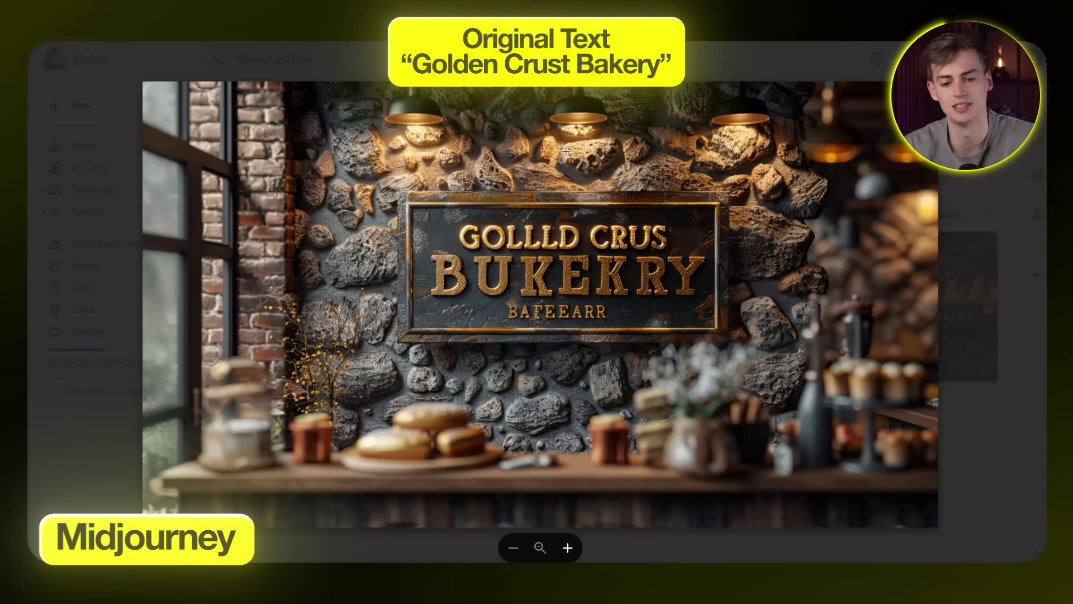
{"action": "key", "text": "Right"}
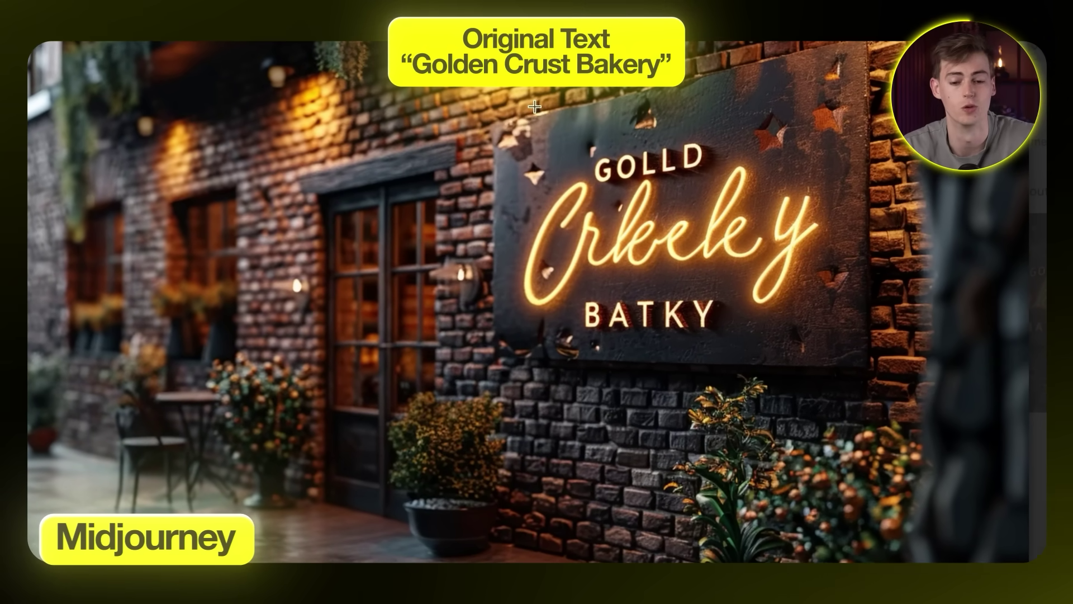
{"action": "key", "text": "Right"}
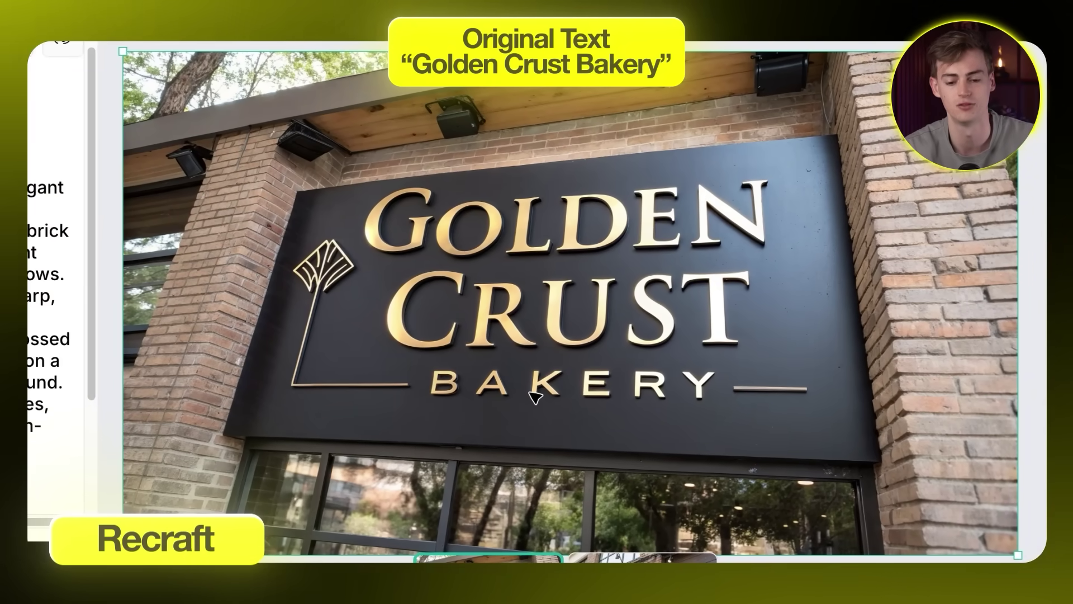
{"action": "left_click", "coordinate": [642, 557]}
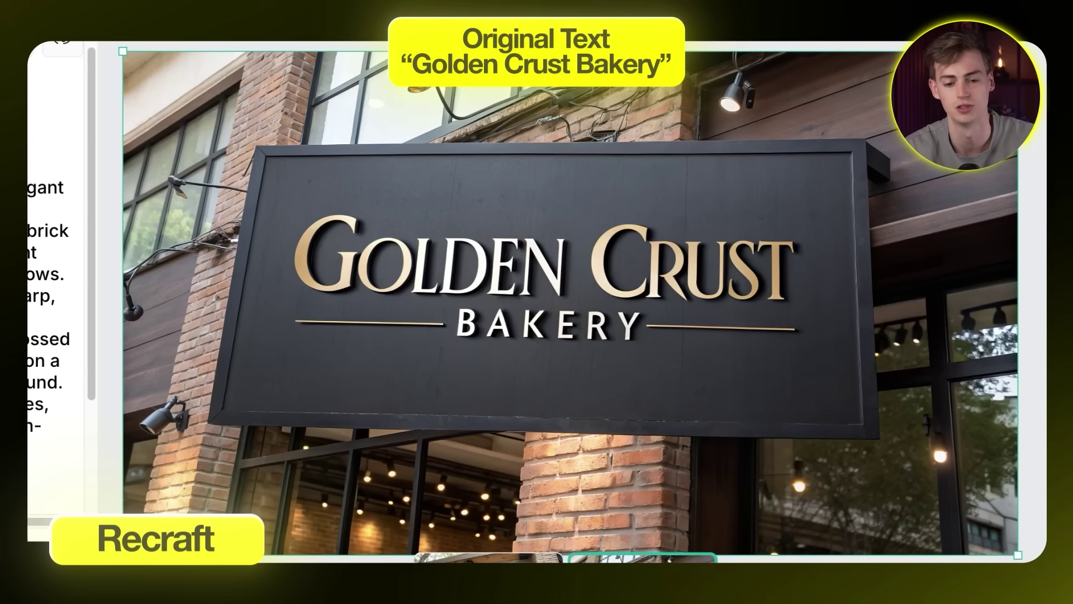